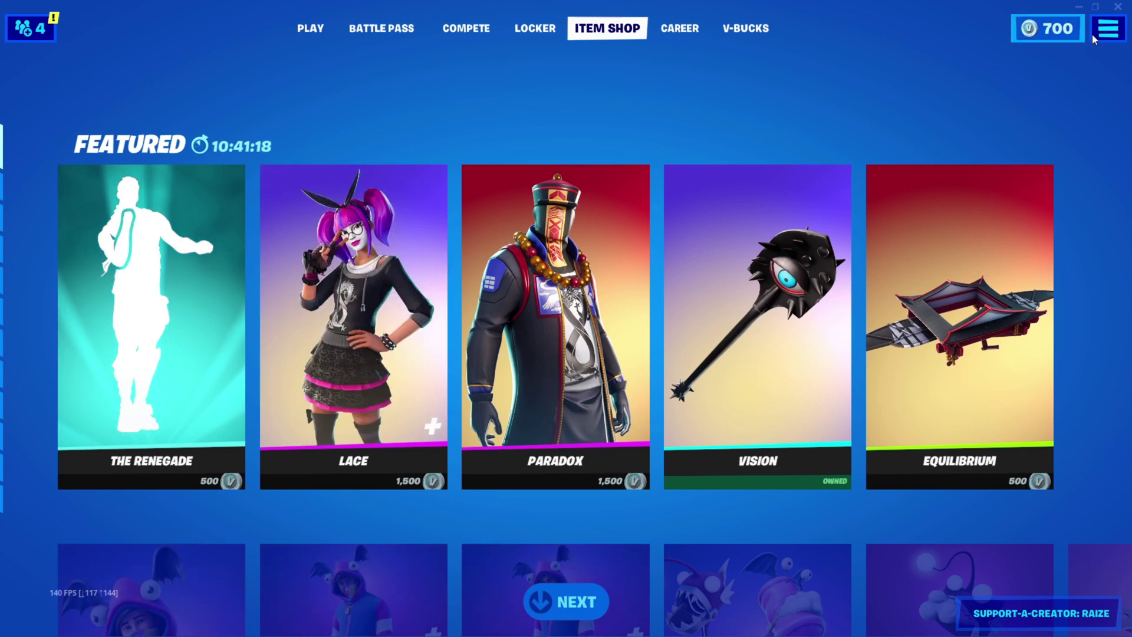
# Review Fortnite's Video settings: Low quality presets, shadows off, View Distance Near.
pyautogui.click(1107, 28)
pyautogui.click(936, 65)
pyautogui.scroll(-2, 448, 236)
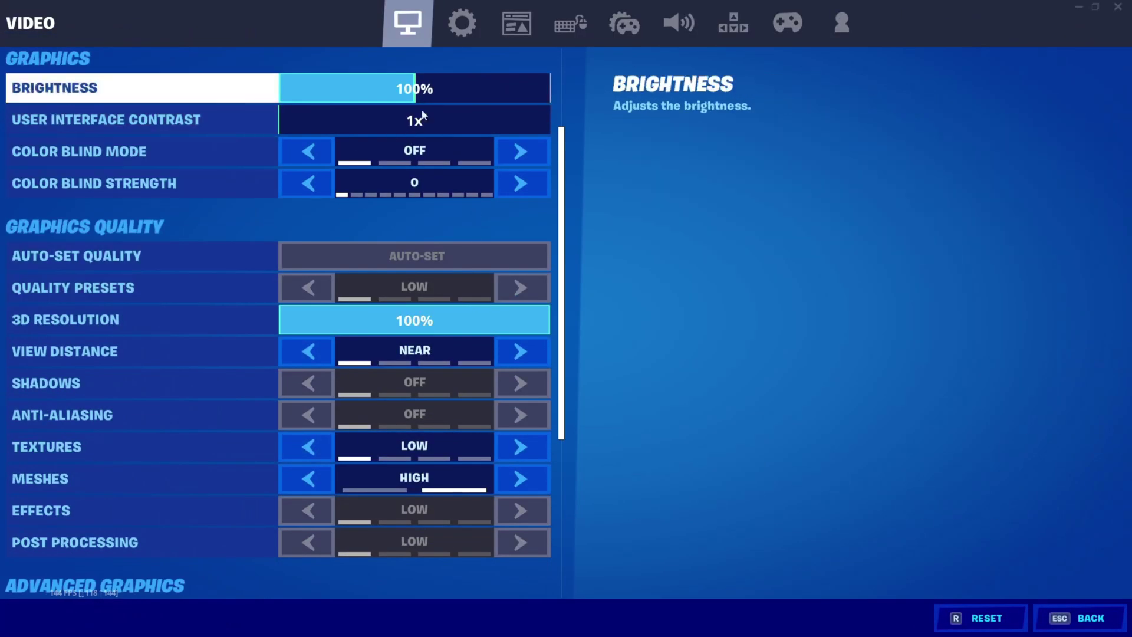
pyautogui.scroll(-2, 331, 248)
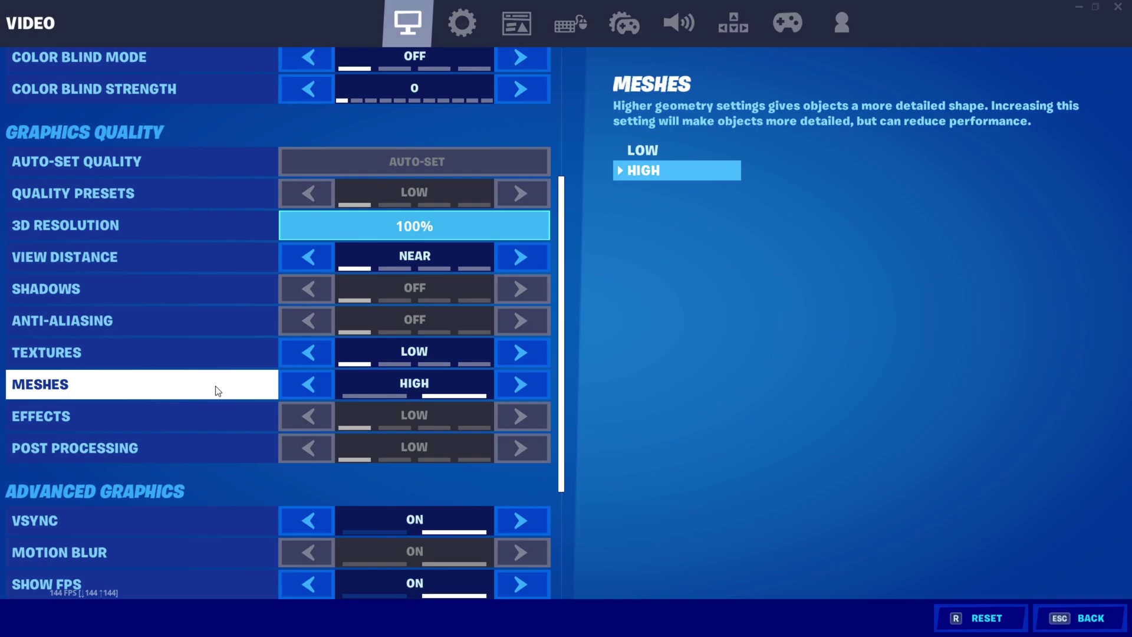
pyautogui.scroll(2, 247, 348)
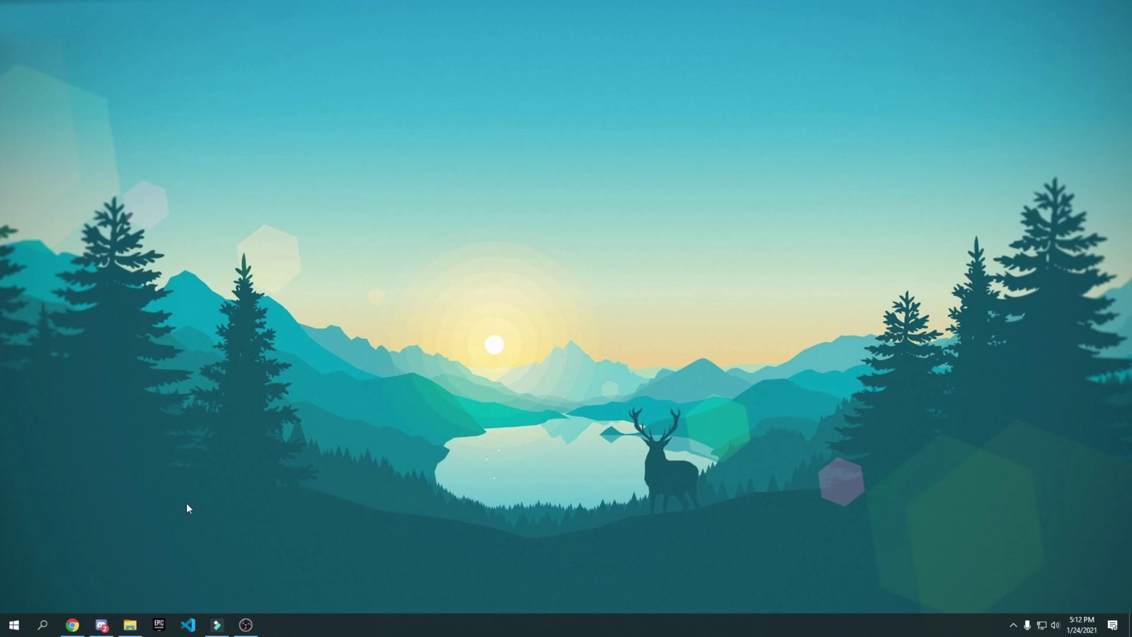
# Browse to C:\Program Files\Epic Games\Fortnite\FortniteGame\Binaries\Win64 and select FortniteClient-Win64-Shipping.exe.
pyautogui.press('super+e')
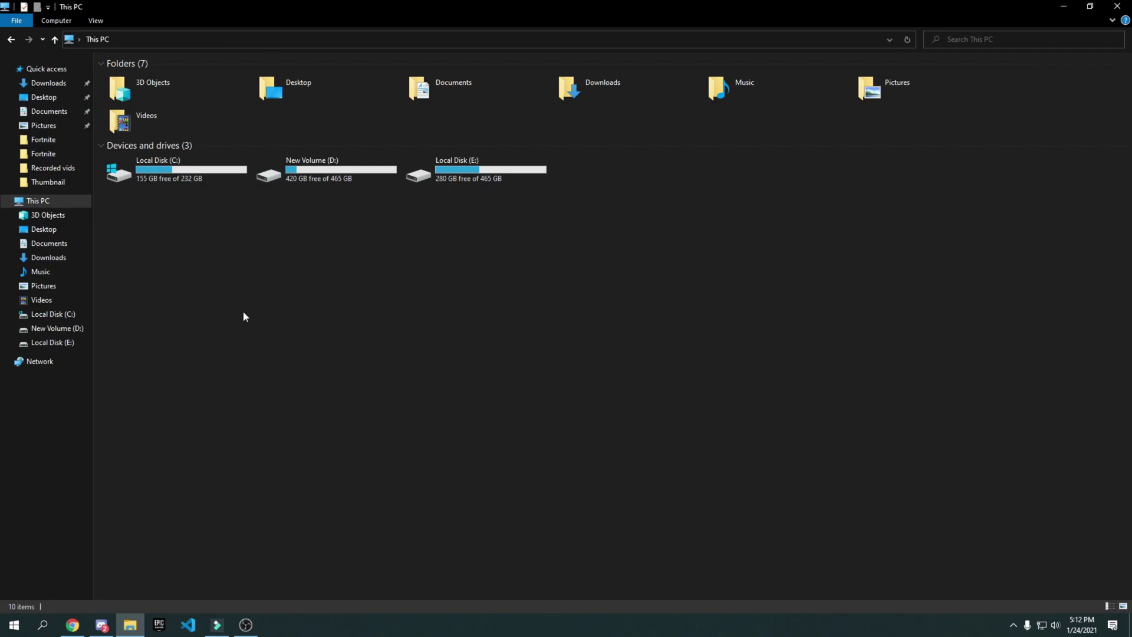
pyautogui.doubleClick(165, 158)
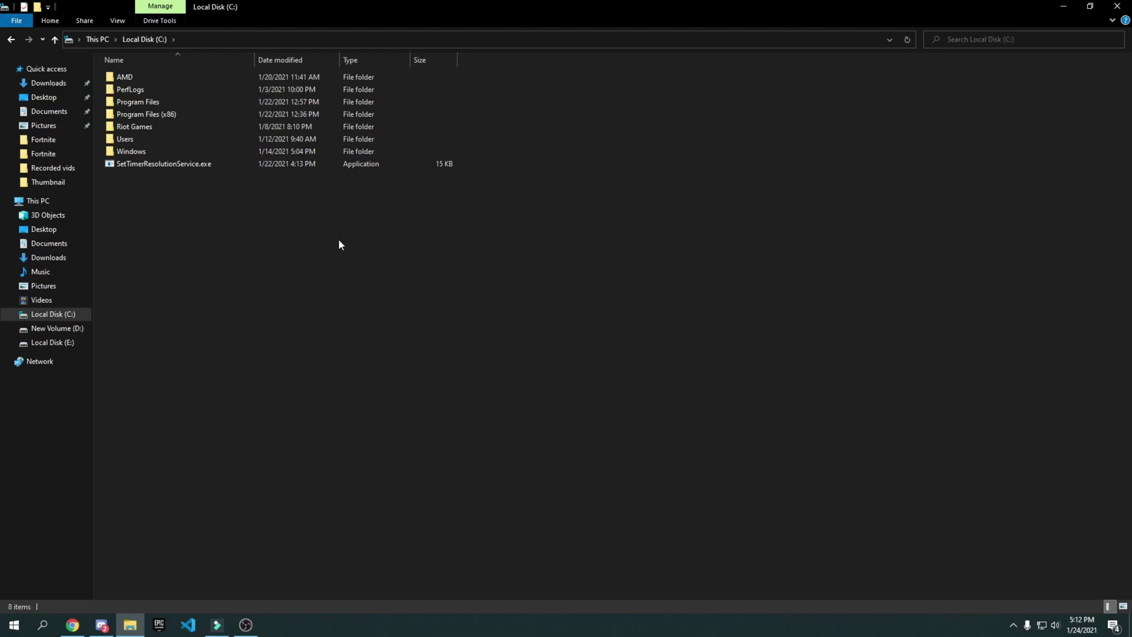
pyautogui.doubleClick(130, 104)
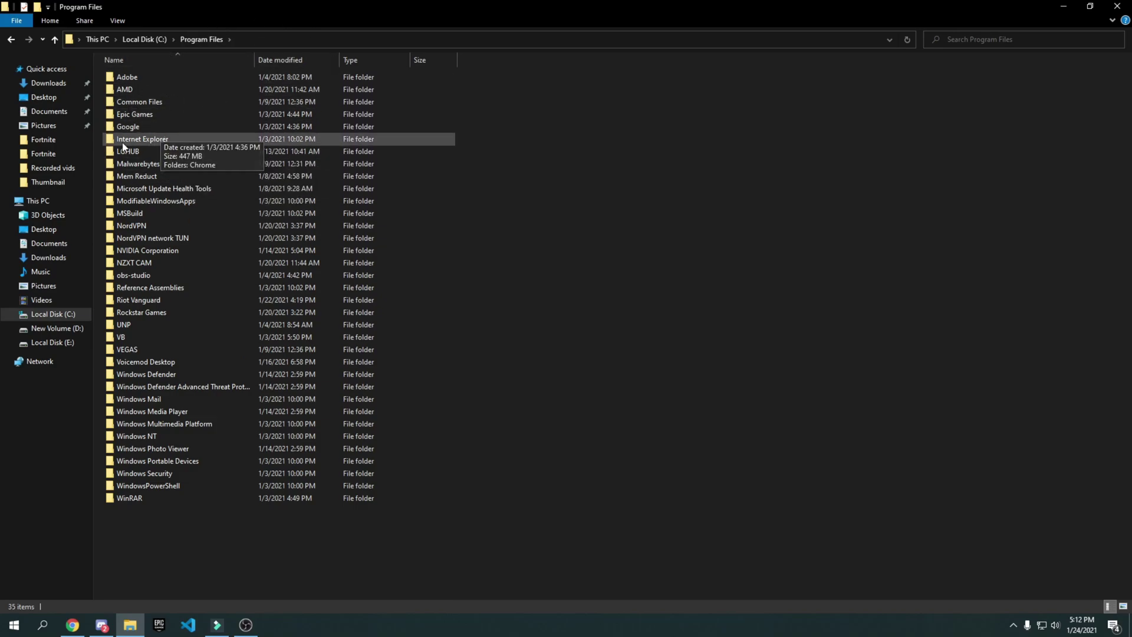
pyautogui.doubleClick(149, 115)
pyautogui.doubleClick(136, 82)
pyautogui.doubleClick(166, 103)
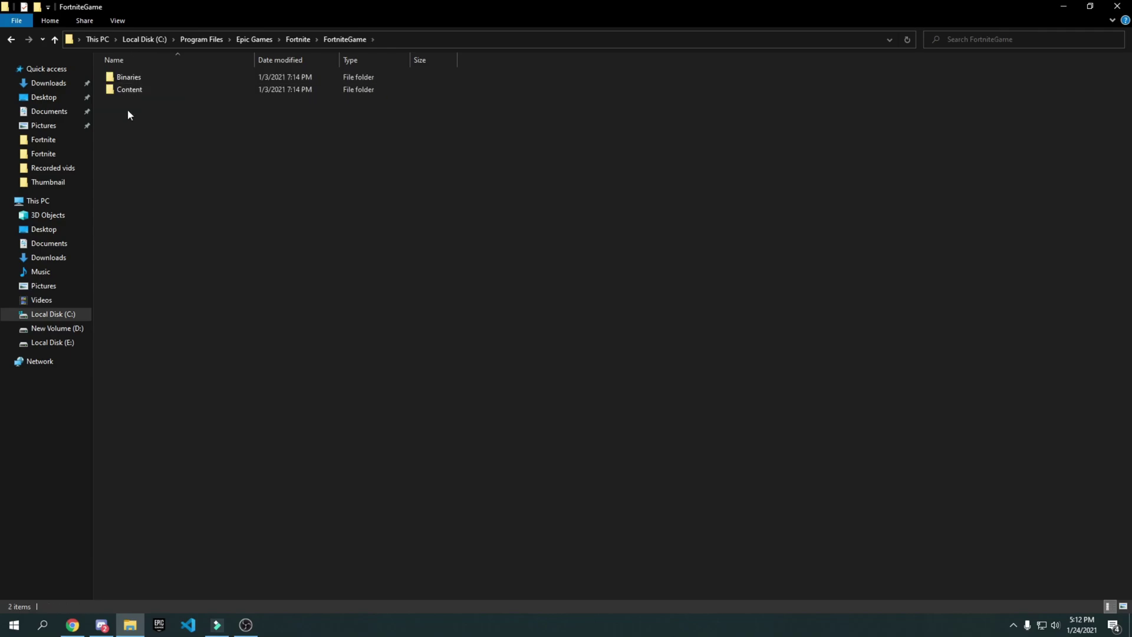
pyautogui.doubleClick(150, 81)
pyautogui.doubleClick(136, 89)
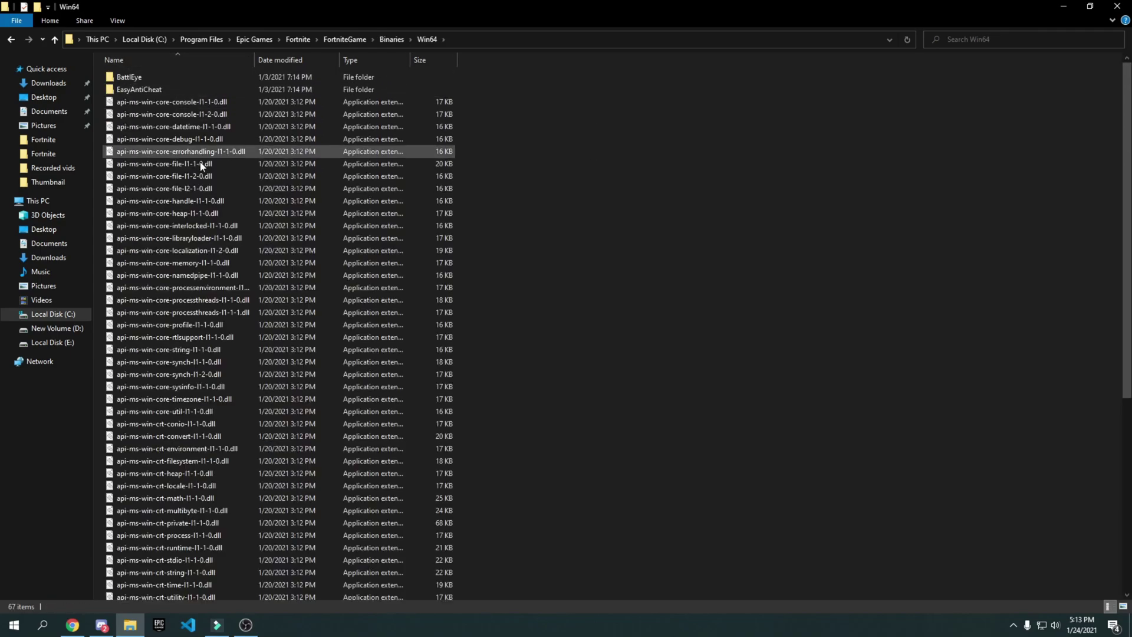
pyautogui.scroll(-8, 527, 180)
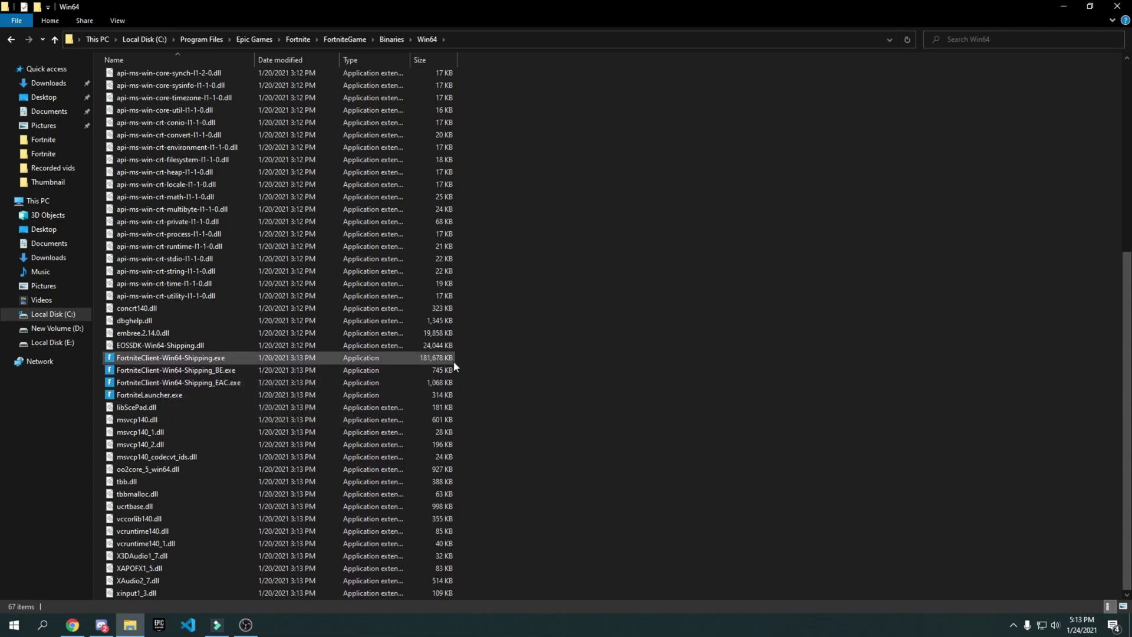
pyautogui.click(147, 358)
# In the executable's Compatibility properties, tick Disable fullscreen optimizations.
pyautogui.rightClick(148, 357)
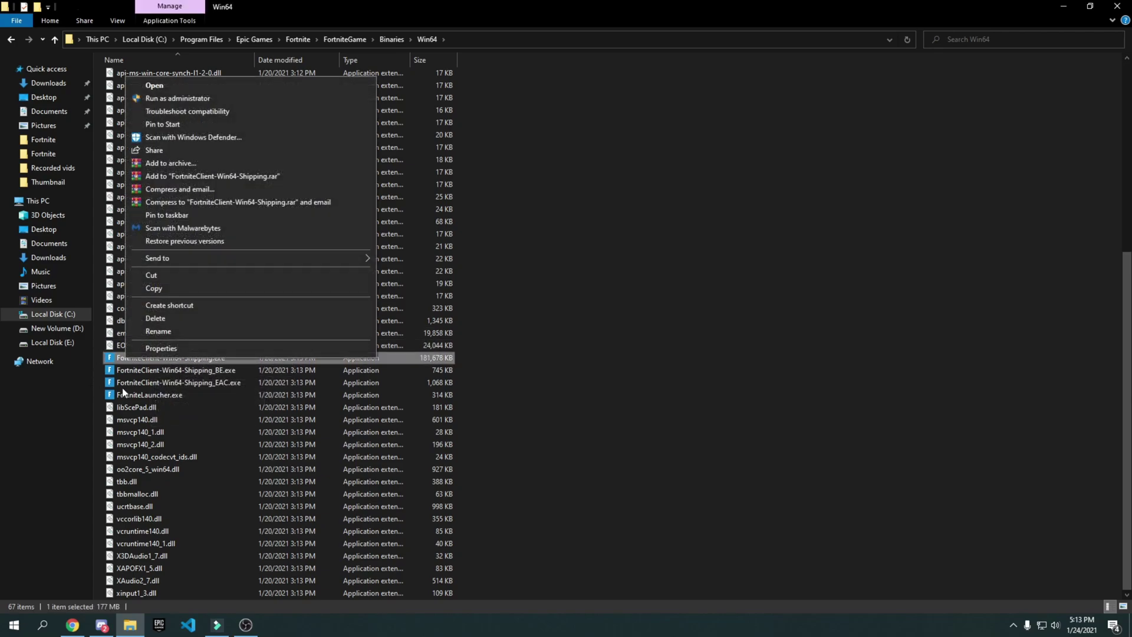
pyautogui.click(149, 348)
pyautogui.moveTo(248, 295); pyautogui.dragTo(441, 101)
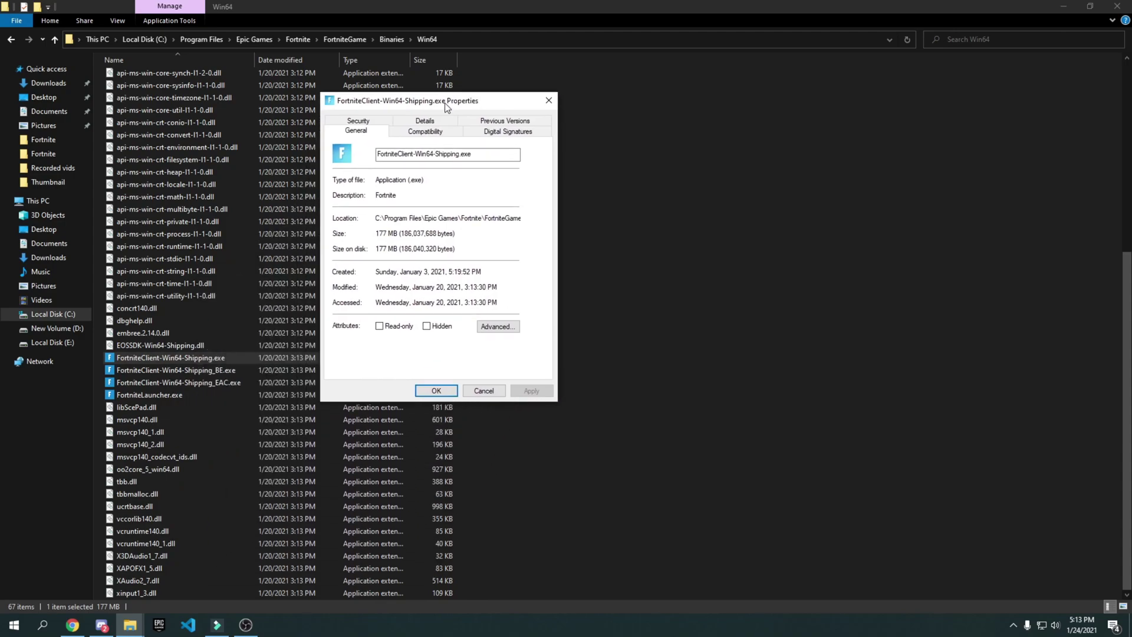
pyautogui.click(429, 139)
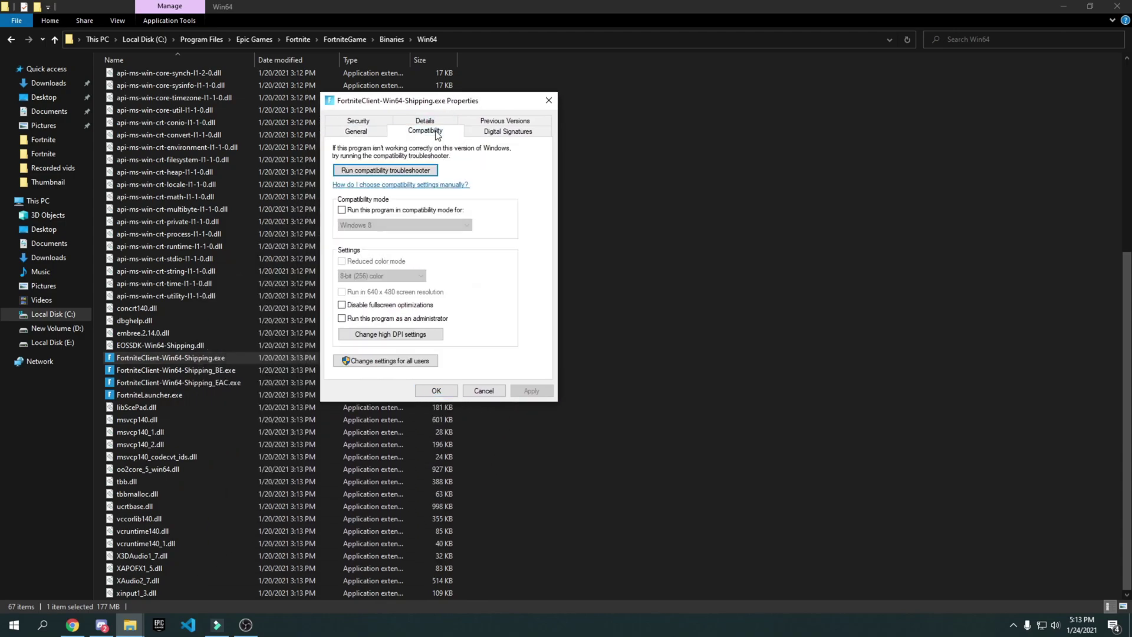
pyautogui.click(377, 303)
# Override high DPI scaling so the application handles it, then apply and close the properties.
pyautogui.click(428, 335)
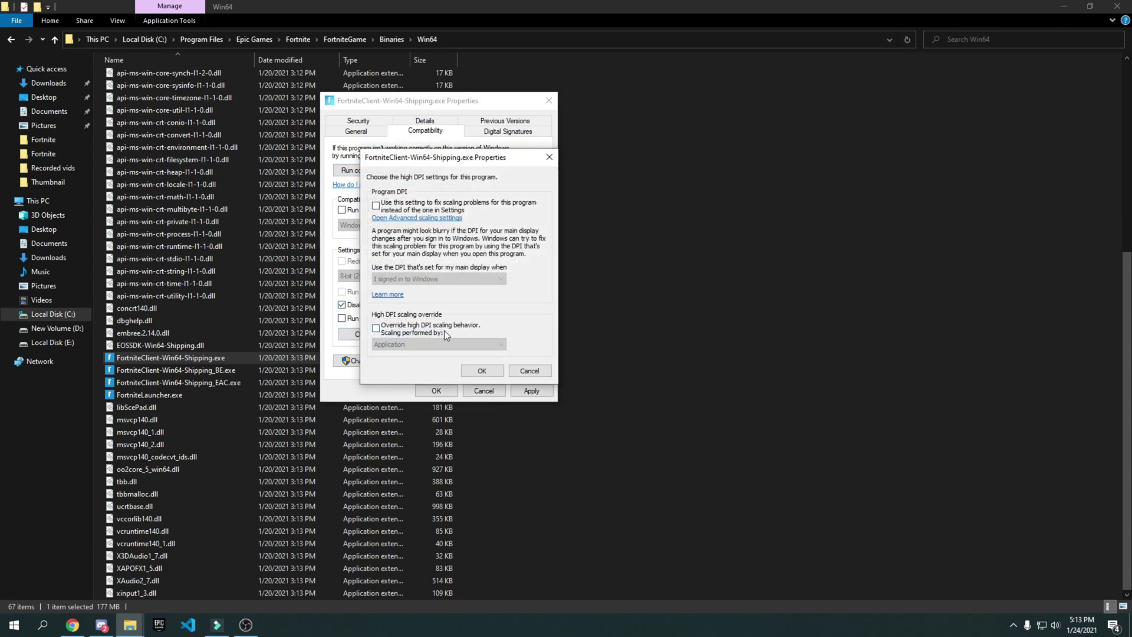
pyautogui.click(400, 339)
pyautogui.click(482, 371)
pyautogui.click(540, 391)
pyautogui.click(436, 390)
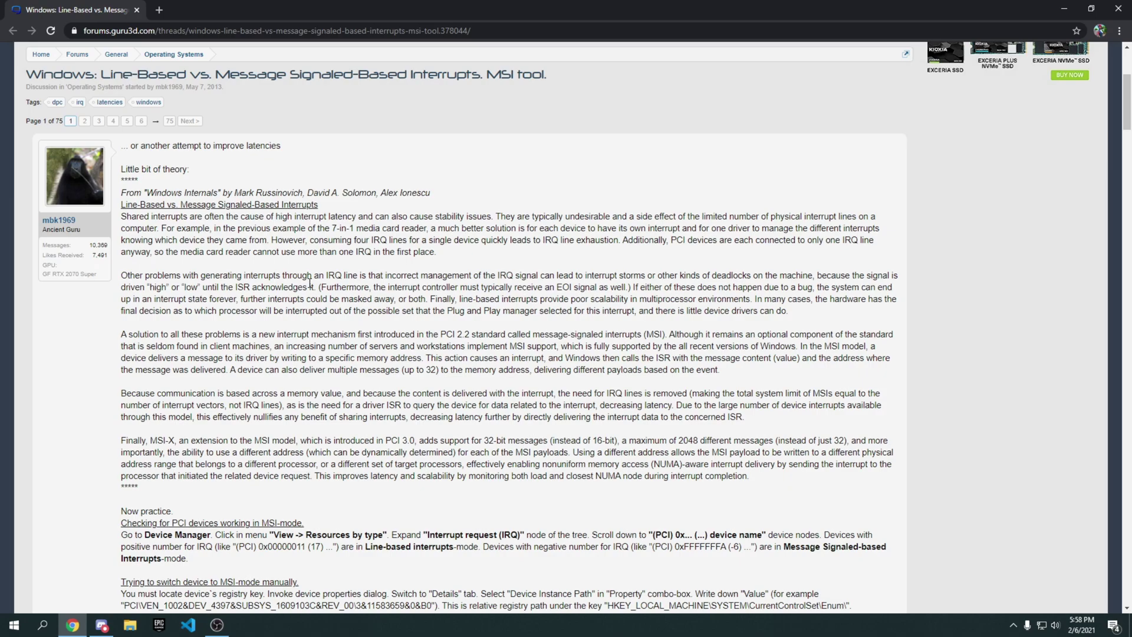
# Follow the Guru3D post's MediaFire link, download MSI_util_v3.zip and open it.
pyautogui.scroll(-1, 310, 283)
pyautogui.scroll(-7, 258, 145)
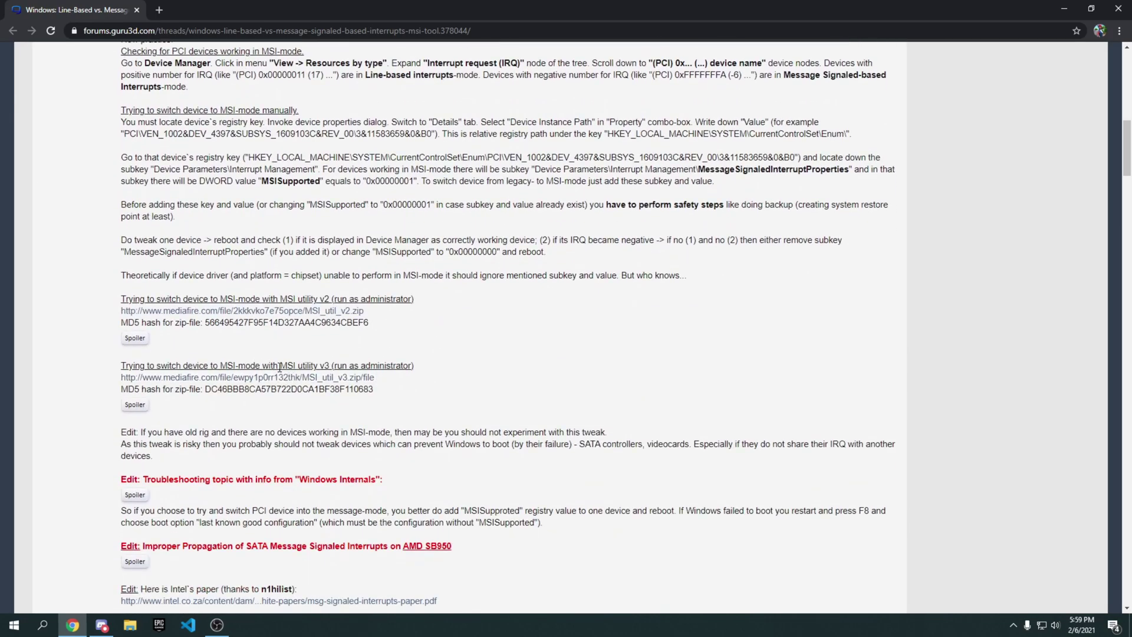
pyautogui.moveTo(280, 365); pyautogui.dragTo(328, 364)
pyautogui.click(206, 377)
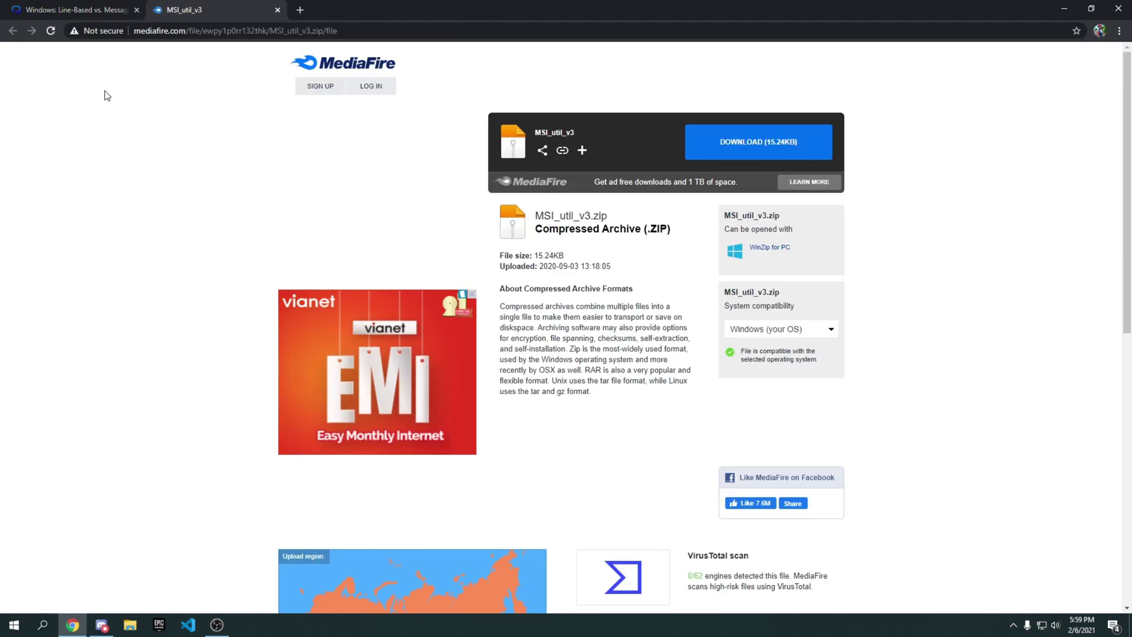
pyautogui.click(729, 155)
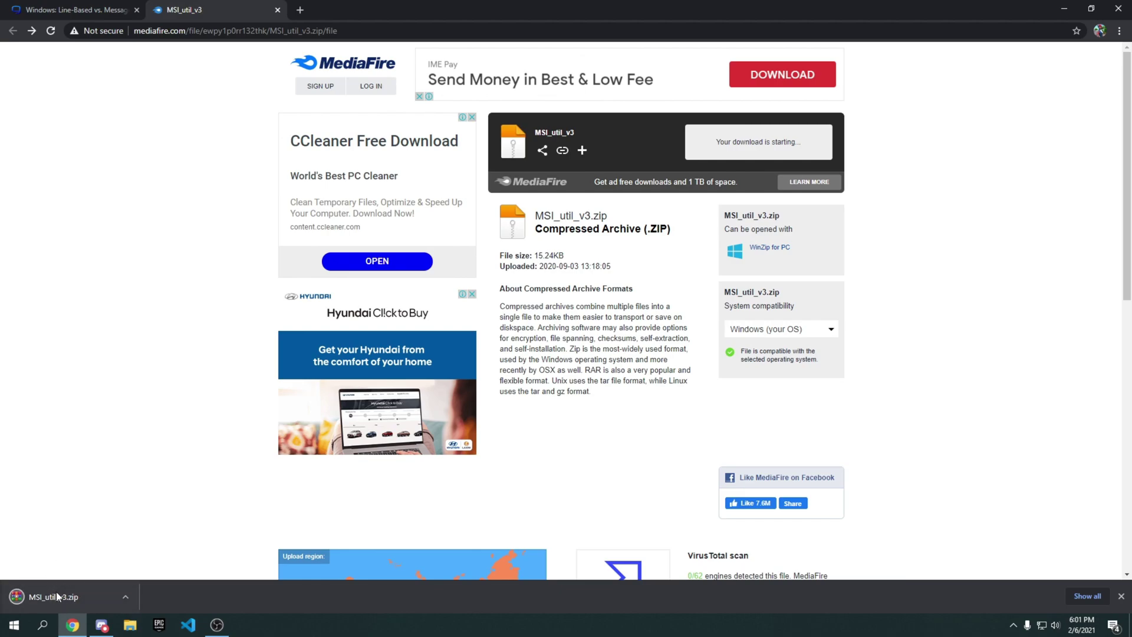
pyautogui.click(67, 596)
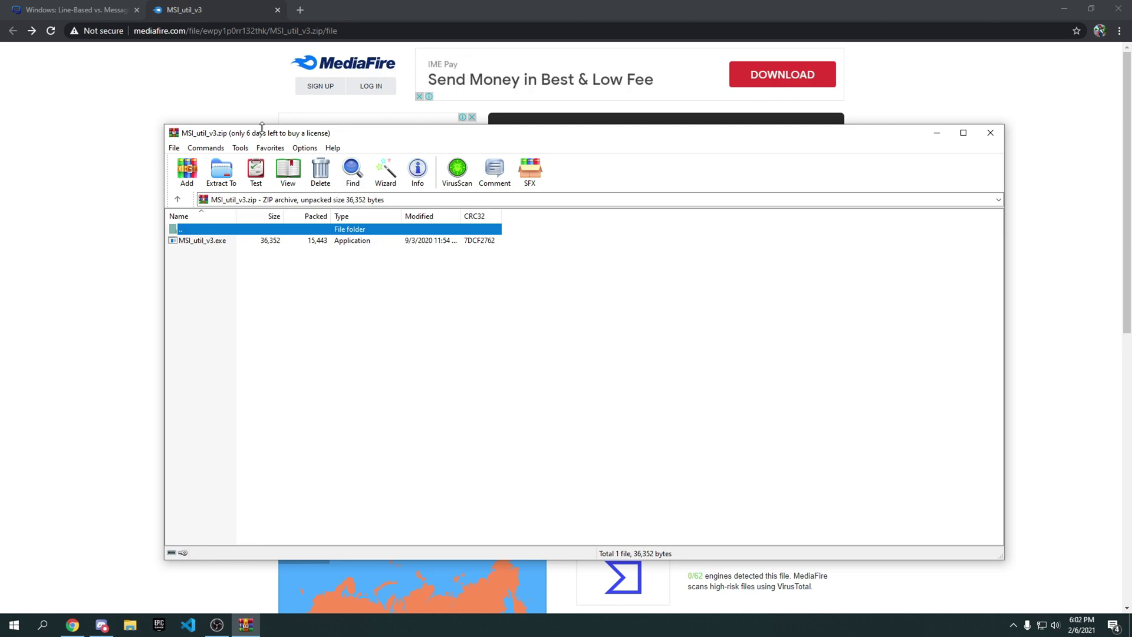
# Extract the archive to Downloads\MSI_util_v3 and close WinRAR.
pyautogui.click(263, 326)
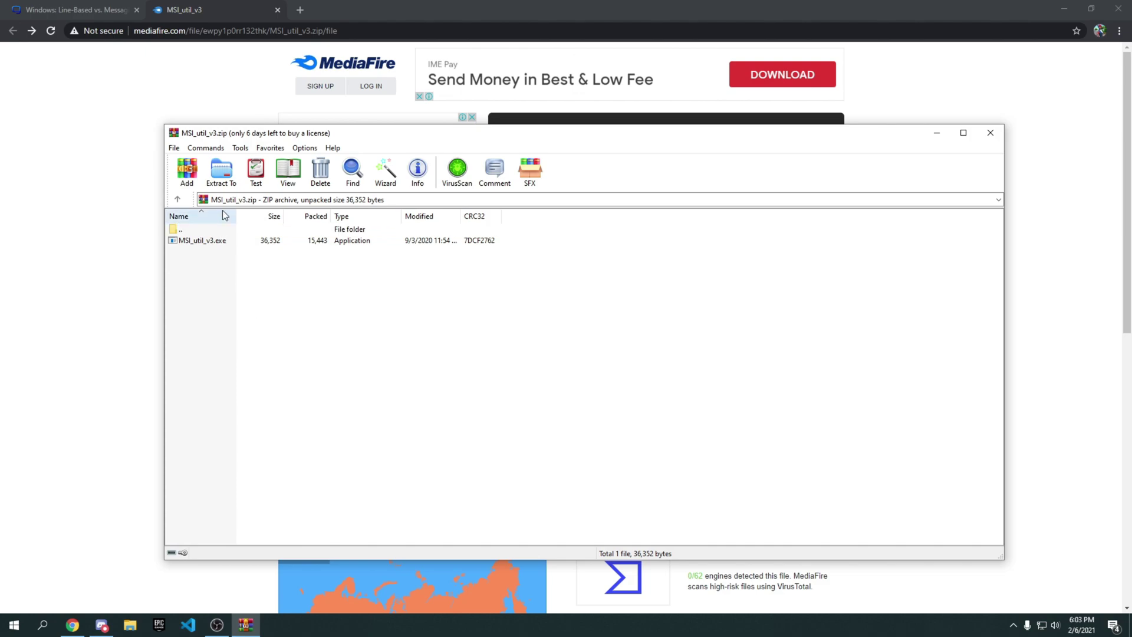
pyautogui.click(220, 172)
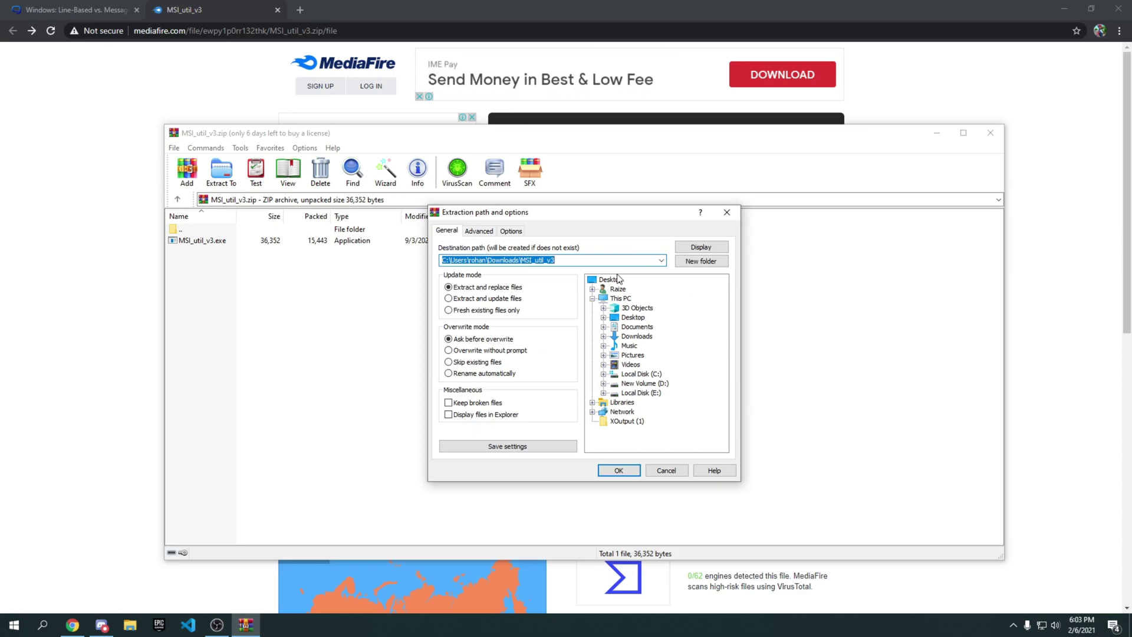
pyautogui.click(624, 472)
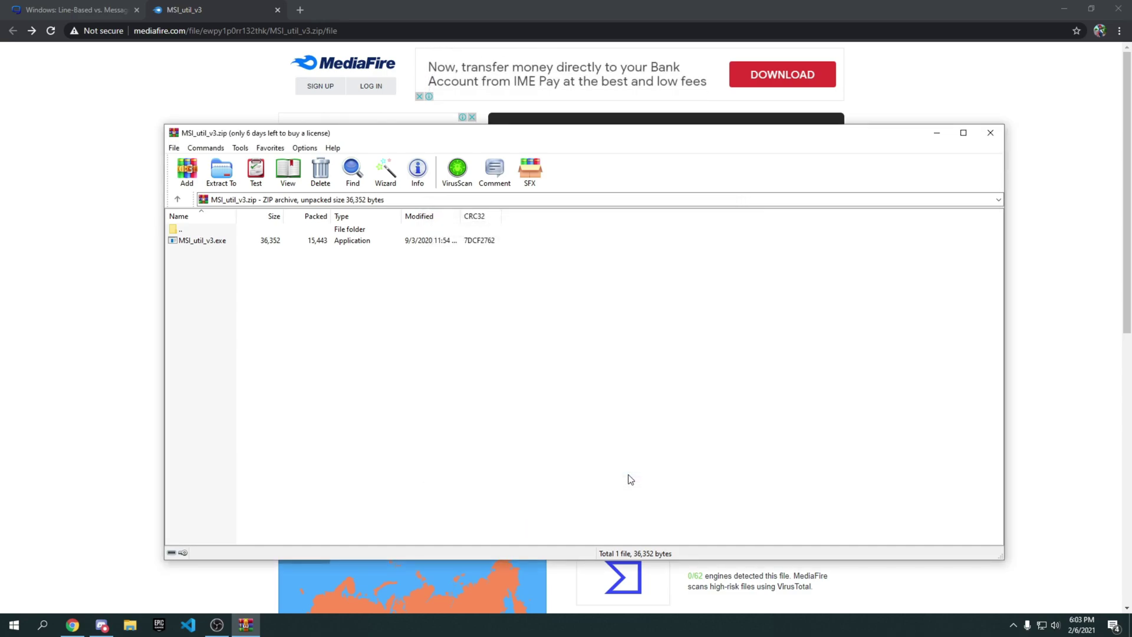
pyautogui.click(991, 134)
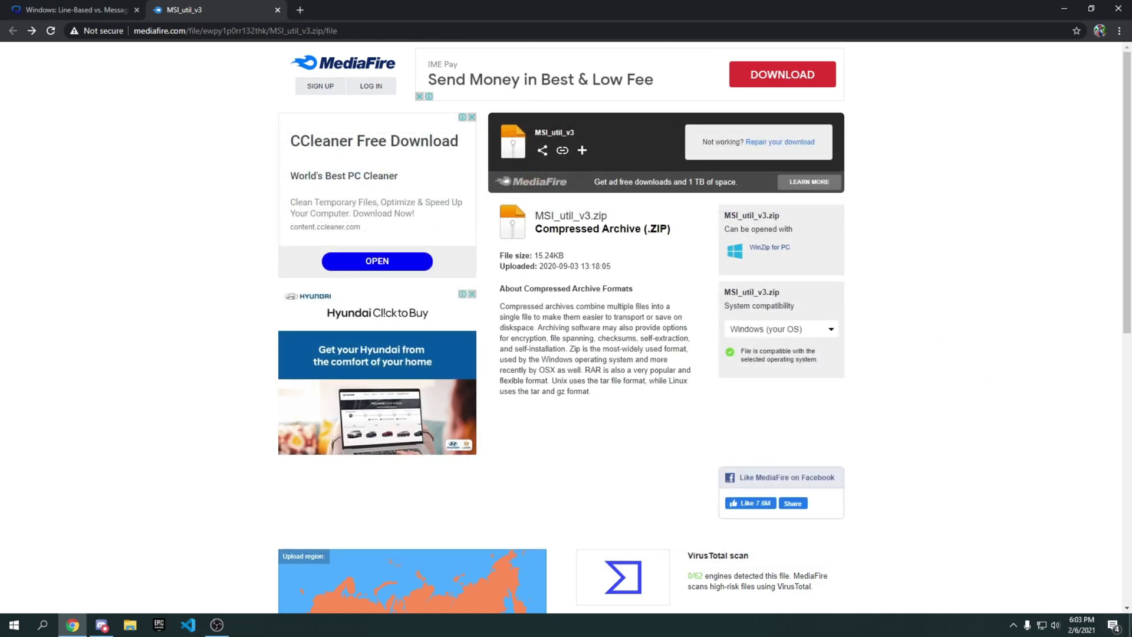
# Run MSI_util_v3.exe from the desktop as administrator.
pyautogui.press('super+d')
pyautogui.click(28, 166)
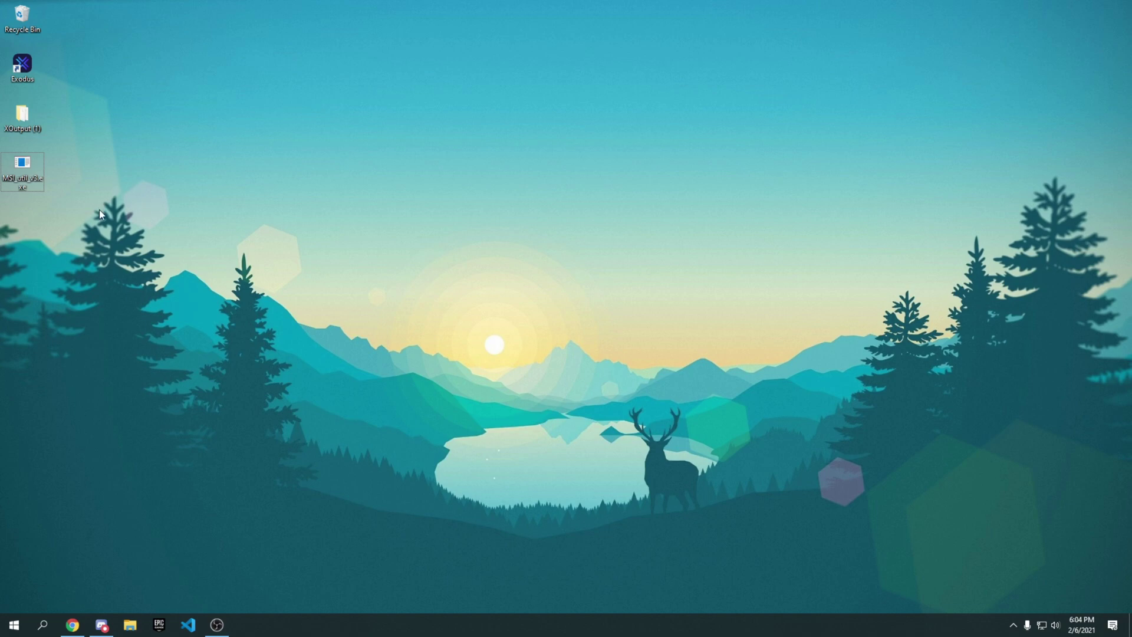
pyautogui.moveTo(11, 173); pyautogui.dragTo(346, 206)
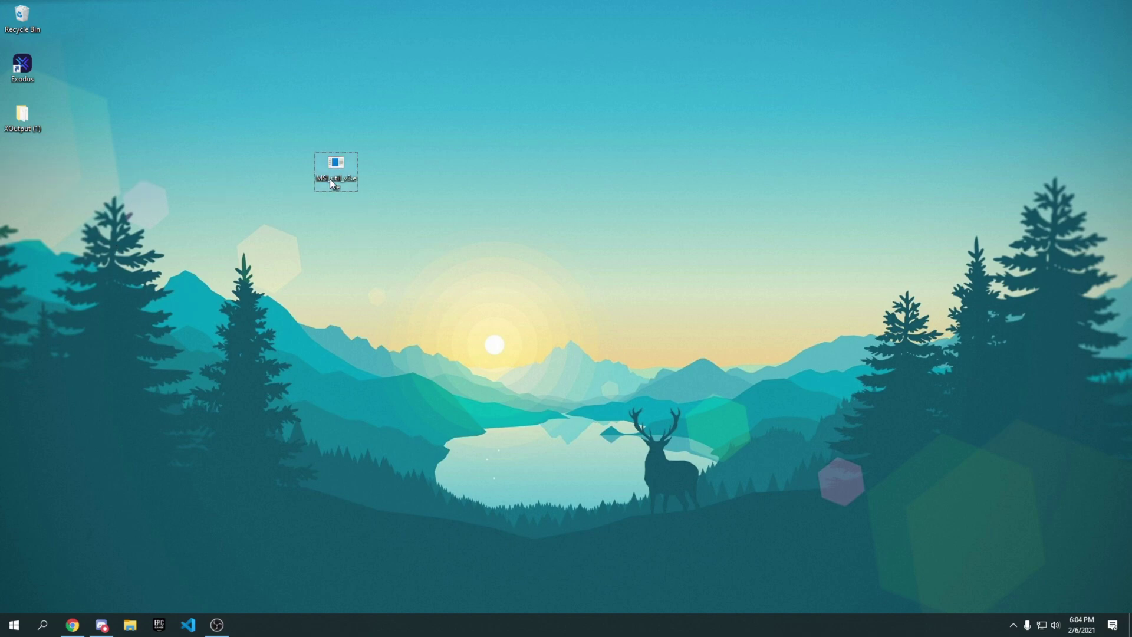
pyautogui.rightClick(331, 179)
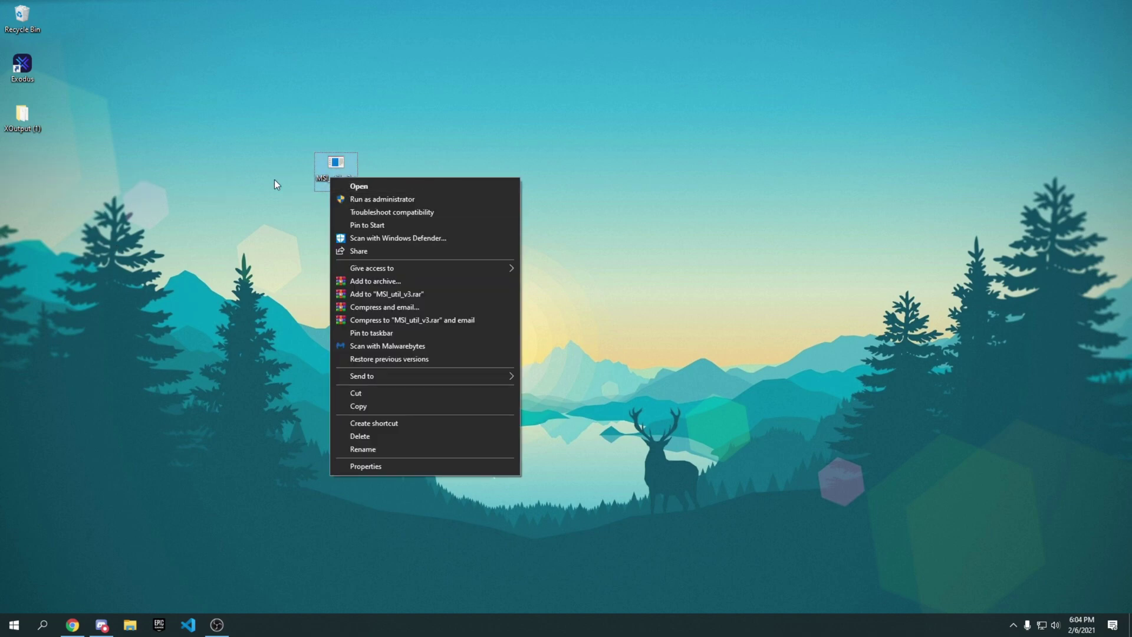
pyautogui.click(380, 200)
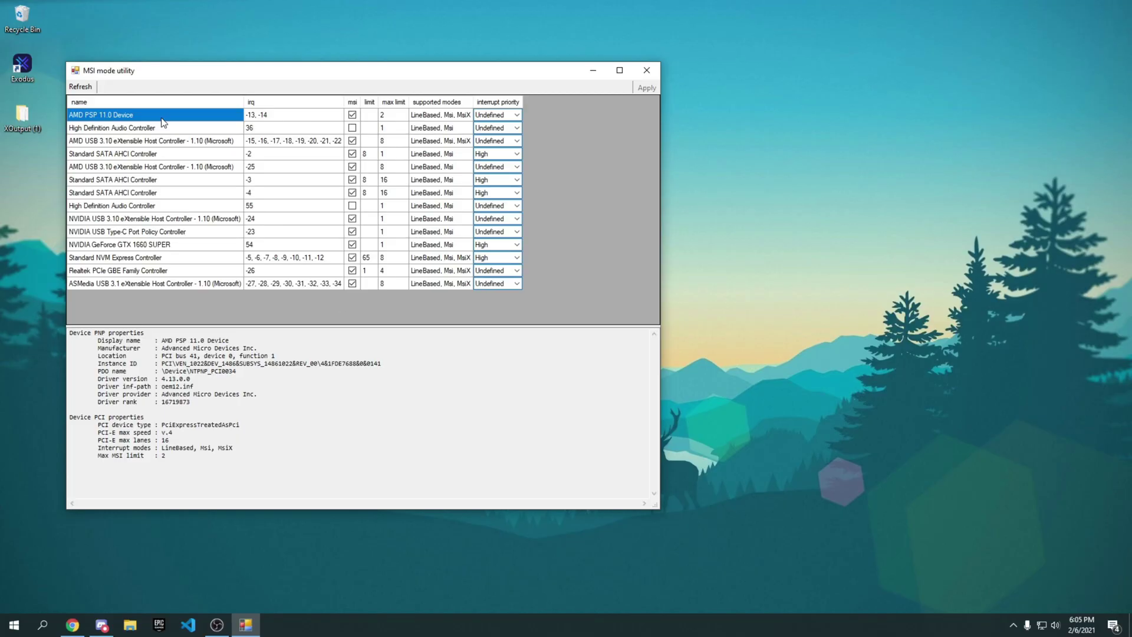
# Set the GeForce GTX 1660 SUPER to High interrupt priority with MSI enabled.
pyautogui.click(174, 231)
pyautogui.click(168, 244)
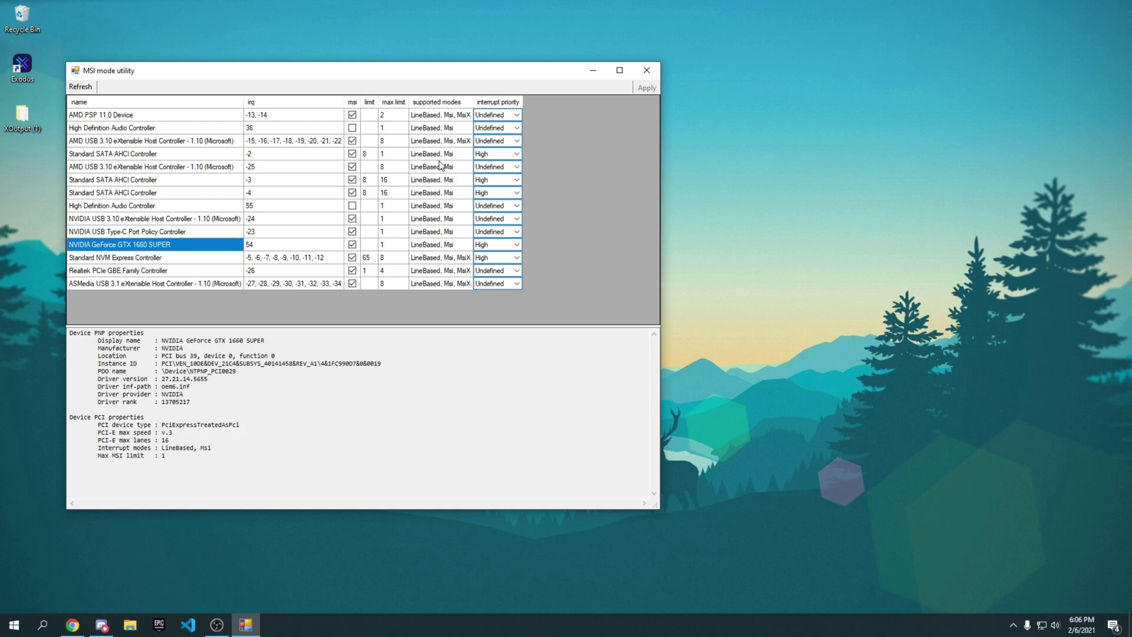
pyautogui.moveTo(426, 97)
pyautogui.click(482, 247)
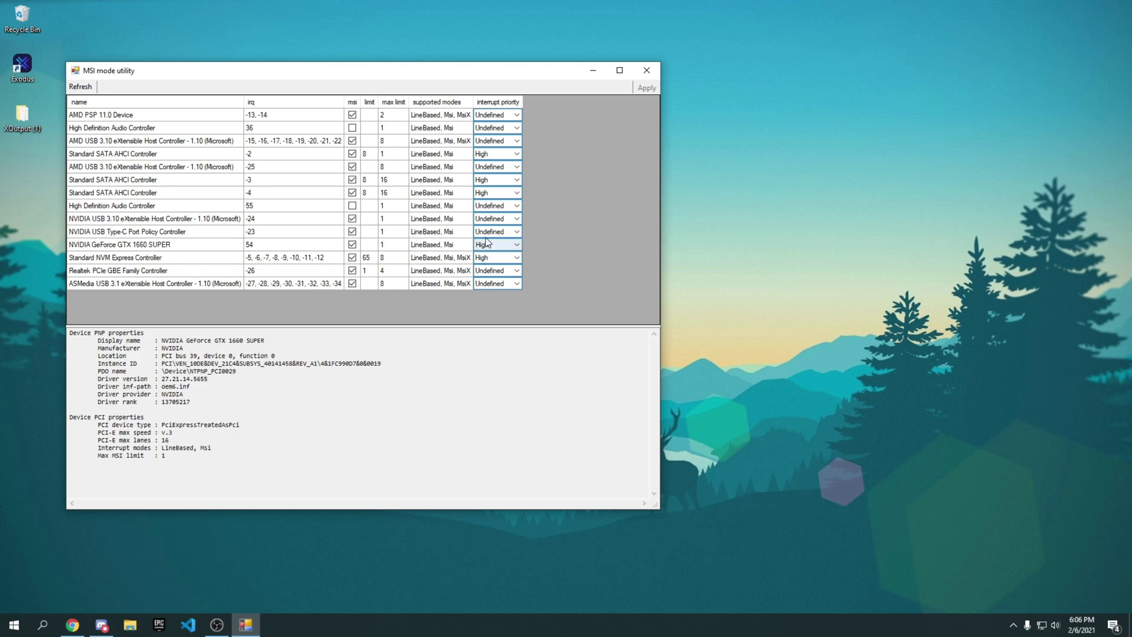
pyautogui.click(516, 245)
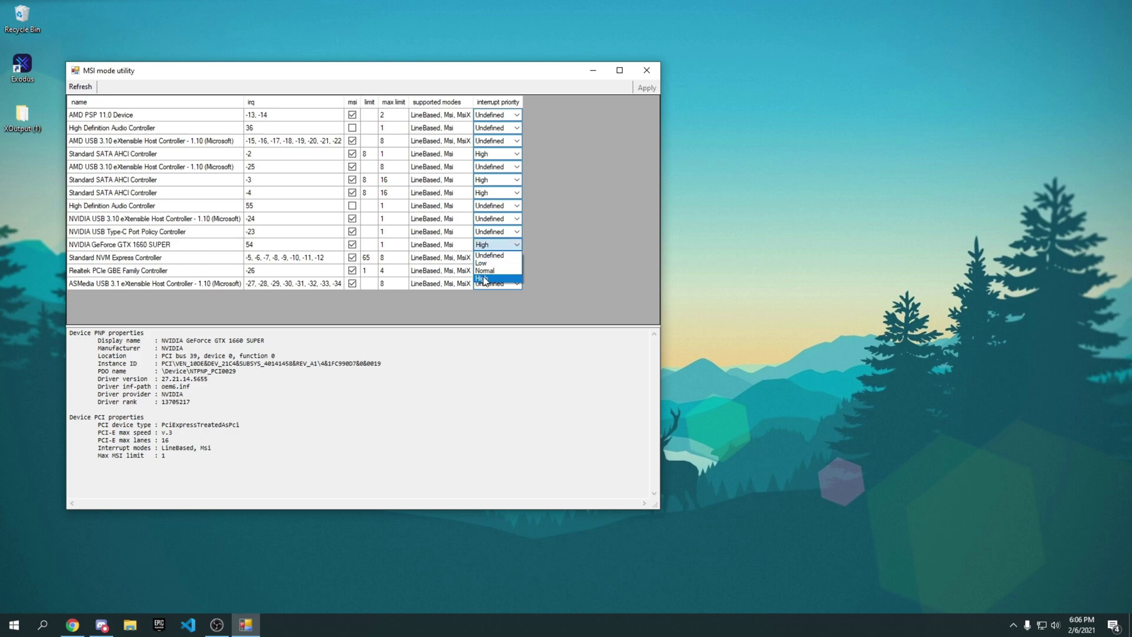
pyautogui.click(482, 278)
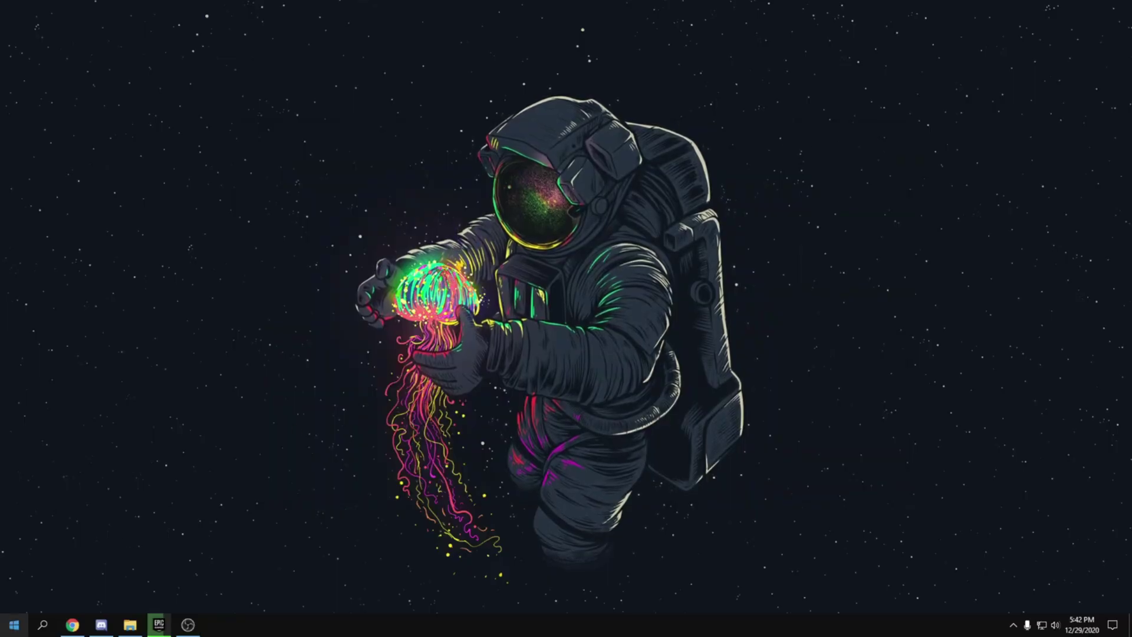
# Launch Windows Settings and browse the System pages before returning home.
pyautogui.click(13, 623)
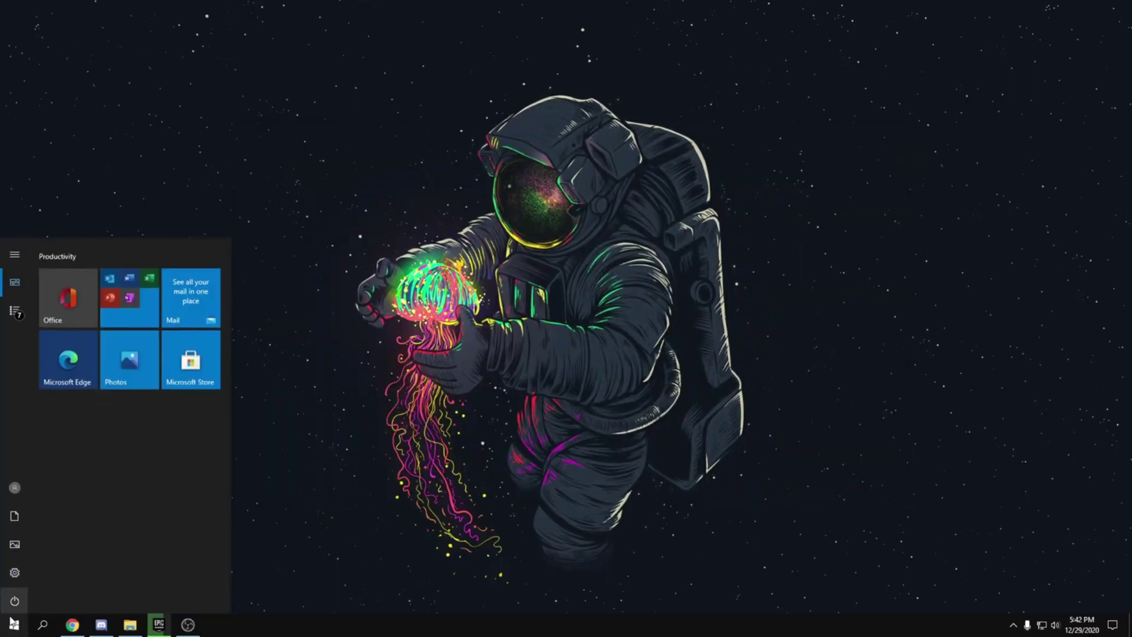
pyautogui.click(14, 571)
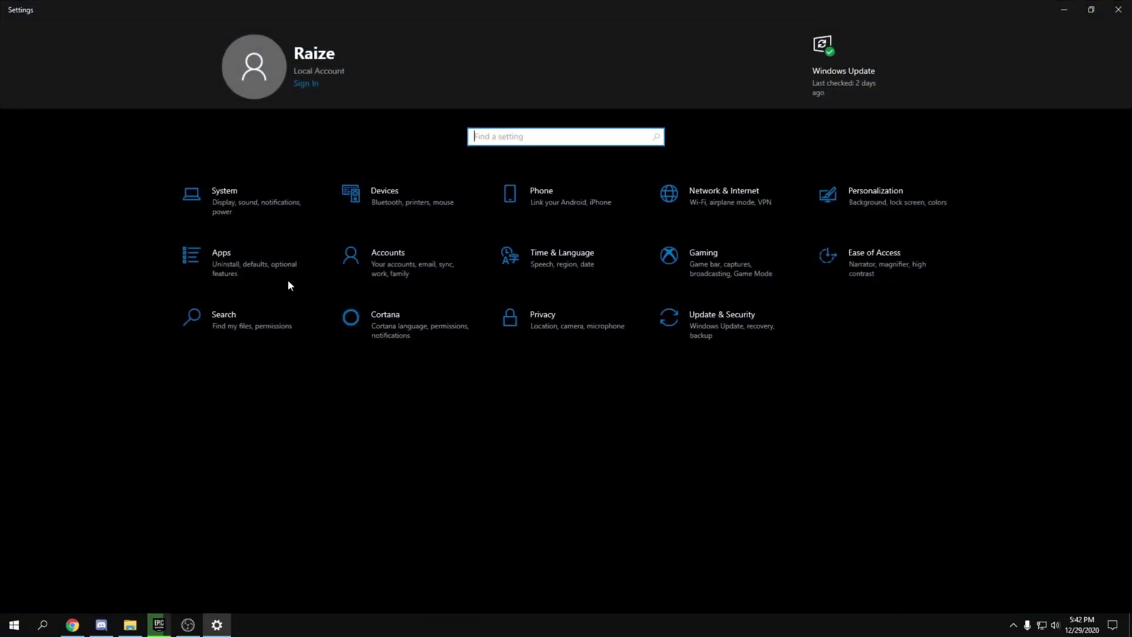
pyautogui.click(257, 185)
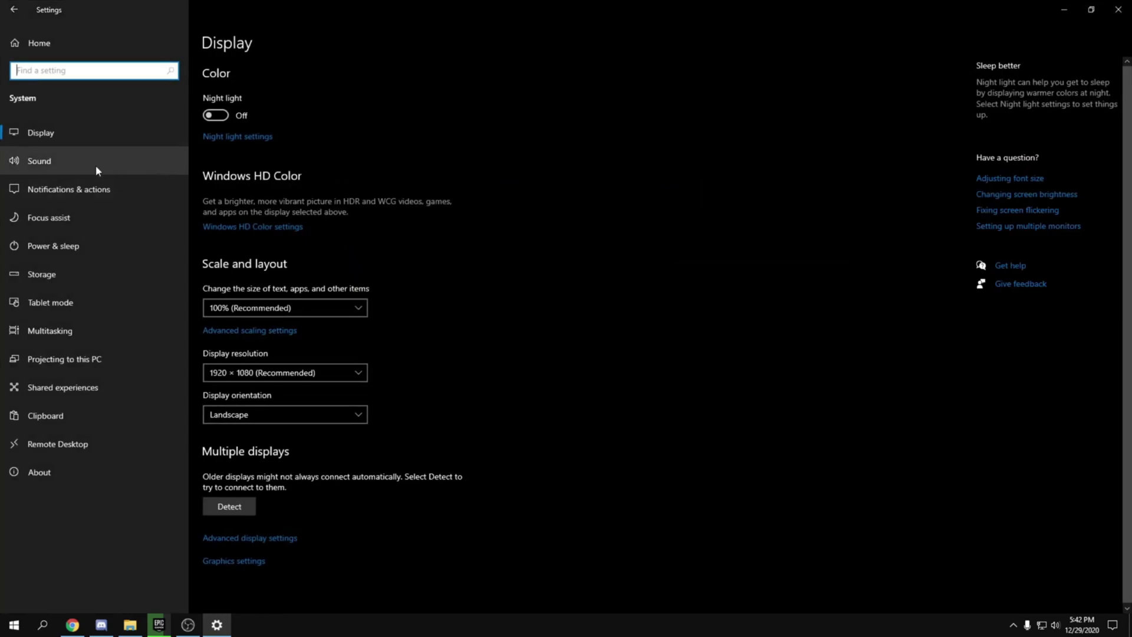
pyautogui.click(69, 191)
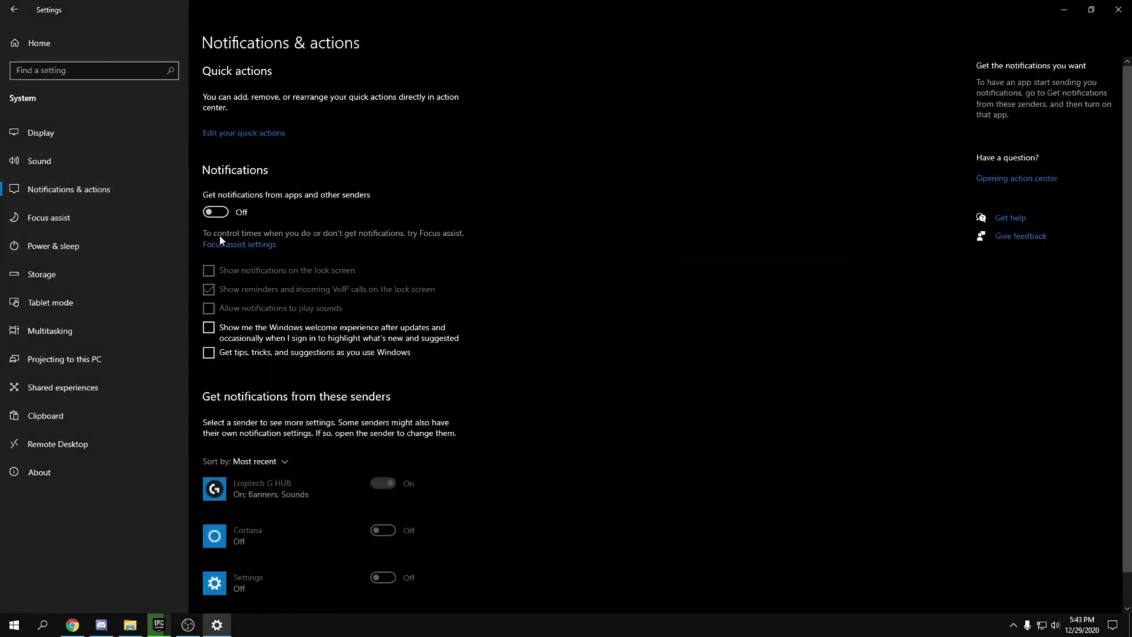
pyautogui.click(23, 8)
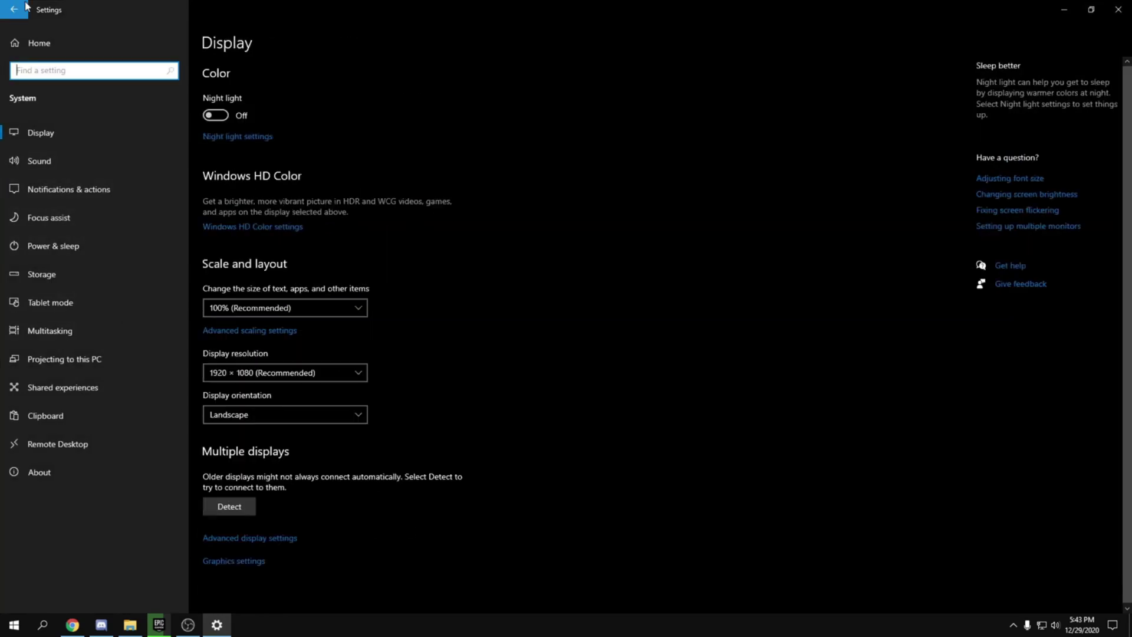
pyautogui.click(13, 10)
# Review Apps > Startup, where LGHUB, Spotify and Wondershare Studio are on.
pyautogui.click(241, 282)
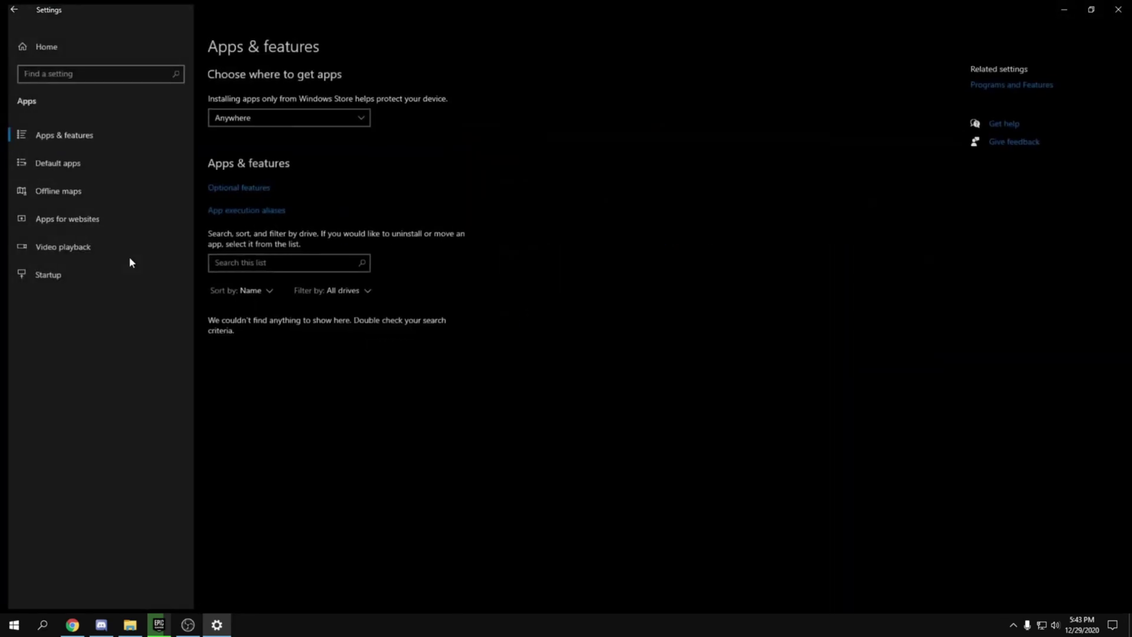
pyautogui.click(59, 282)
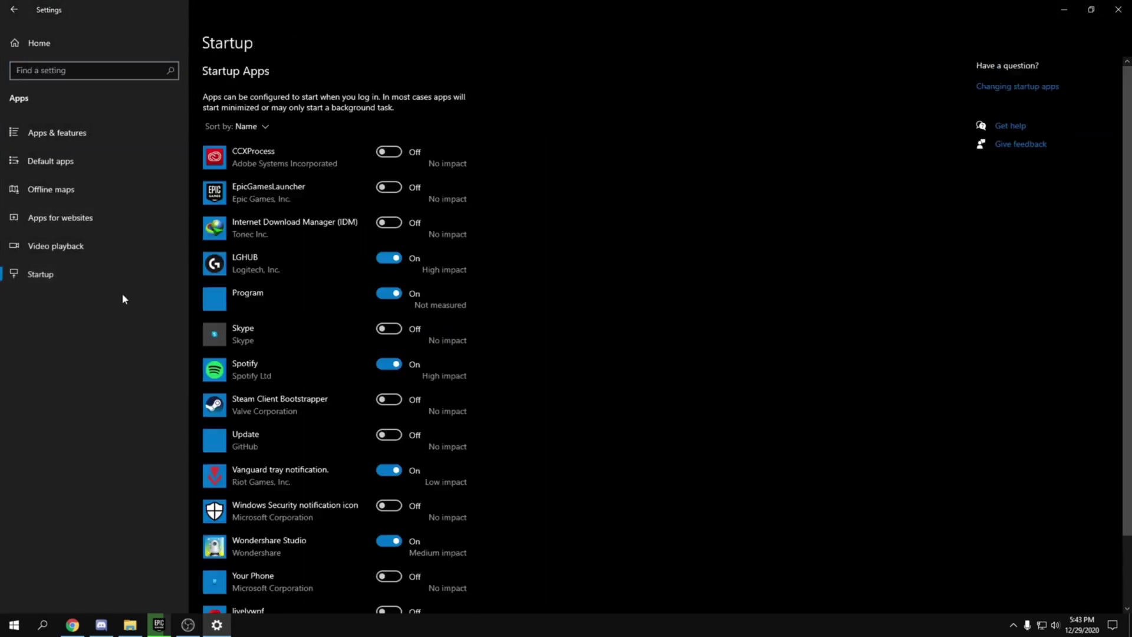
pyautogui.scroll(-3, 637, 413)
pyautogui.scroll(3, 641, 322)
pyautogui.click(40, 46)
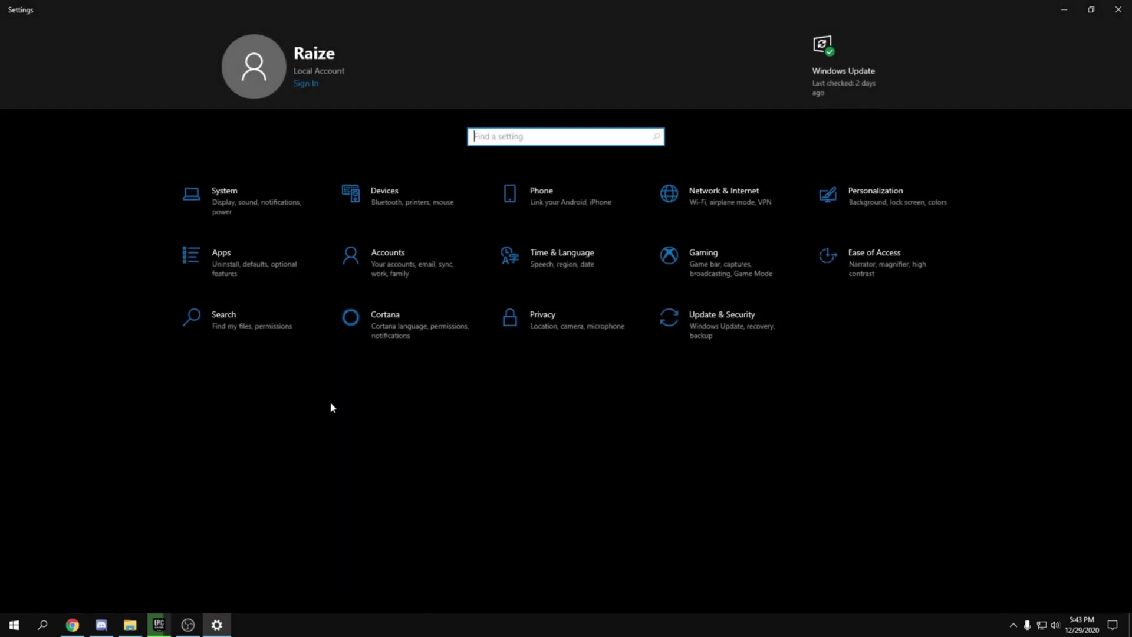
# Check the Gaming pages Game bar, Captures and Game Mode, confirming recording and Game Mode are Off.
pyautogui.click(727, 252)
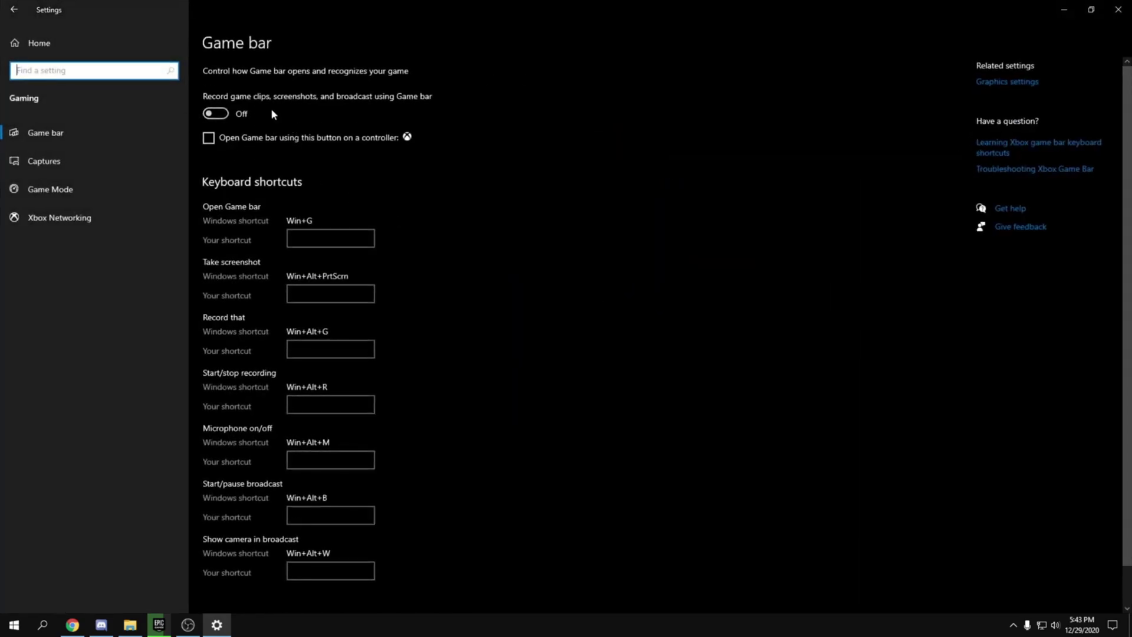
pyautogui.click(180, 169)
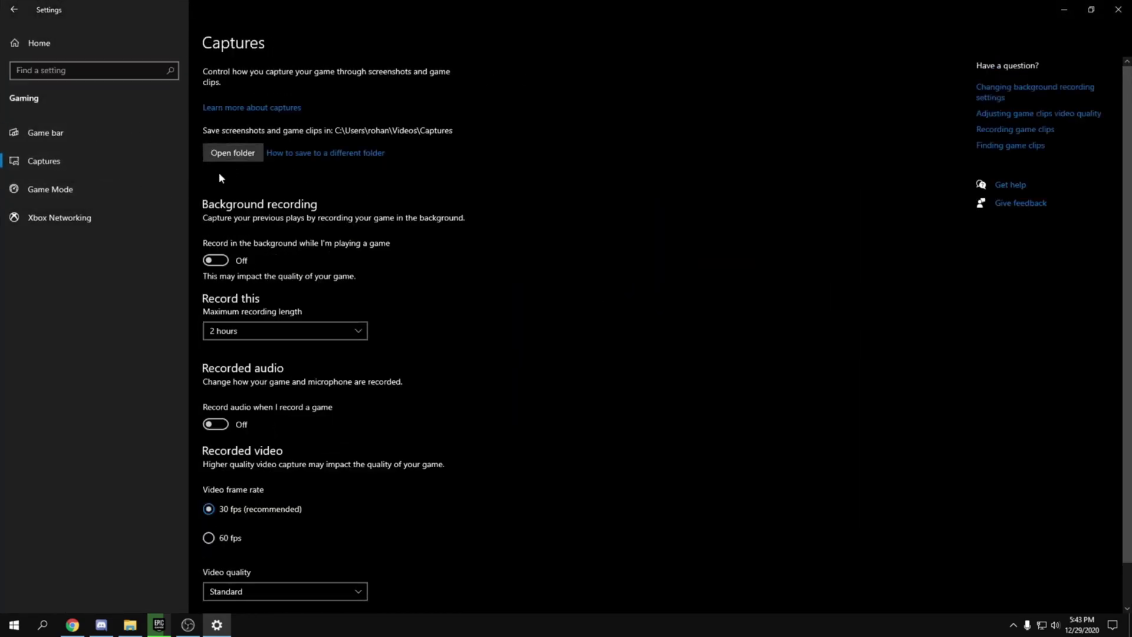
pyautogui.click(48, 199)
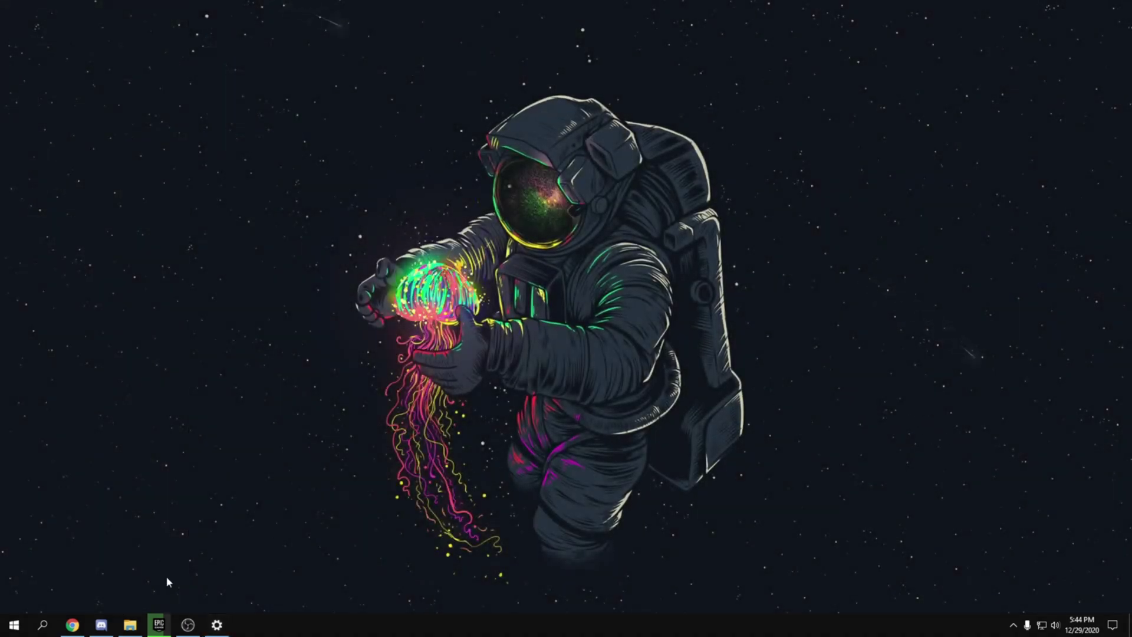
pyautogui.click(129, 624)
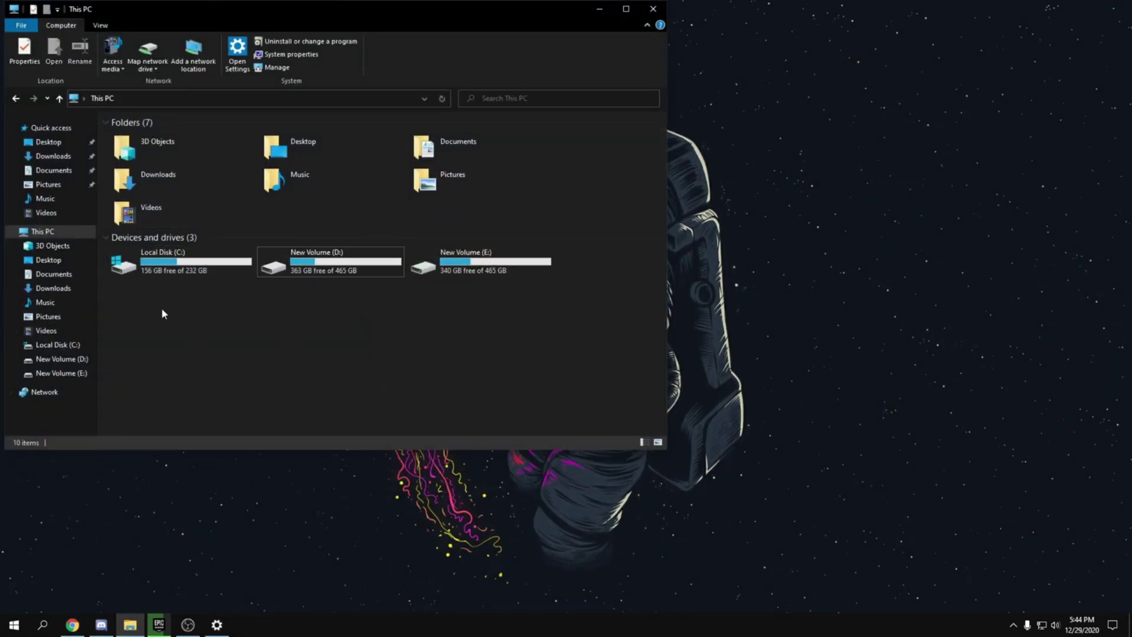
# Reach Performance Options via This PC Properties and Advanced system settings.
pyautogui.rightClick(40, 231)
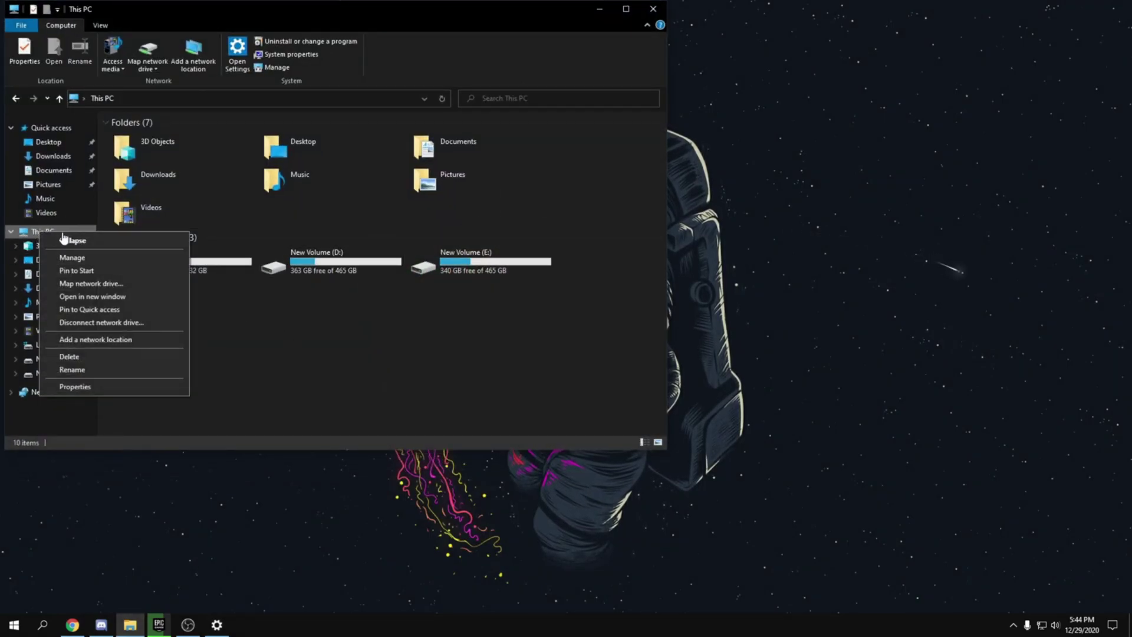
pyautogui.click(79, 387)
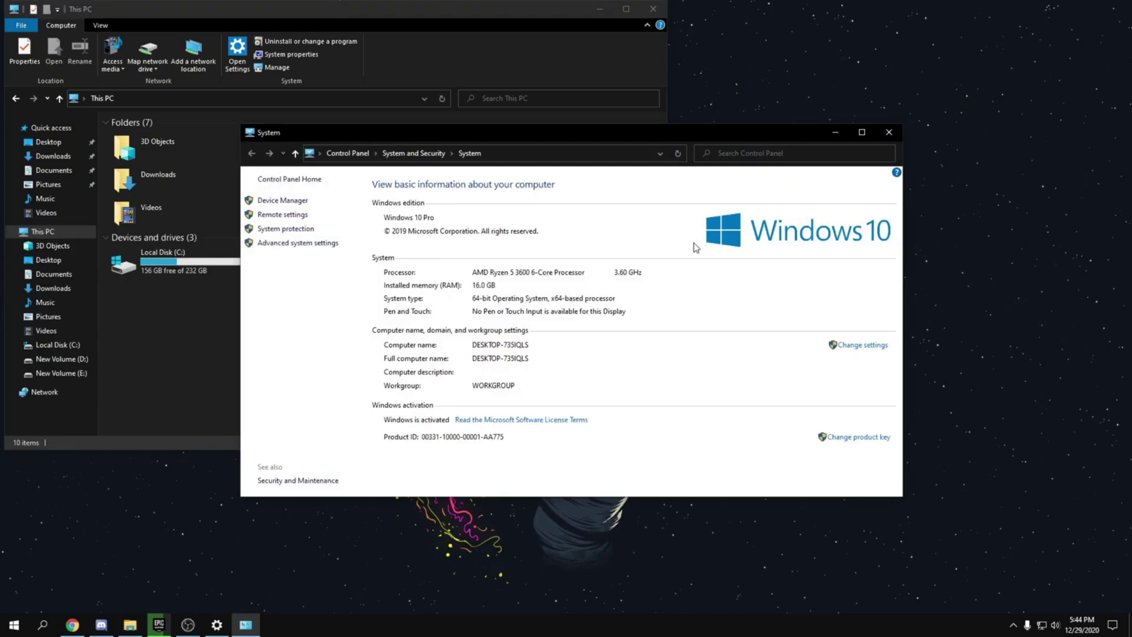
pyautogui.click(316, 242)
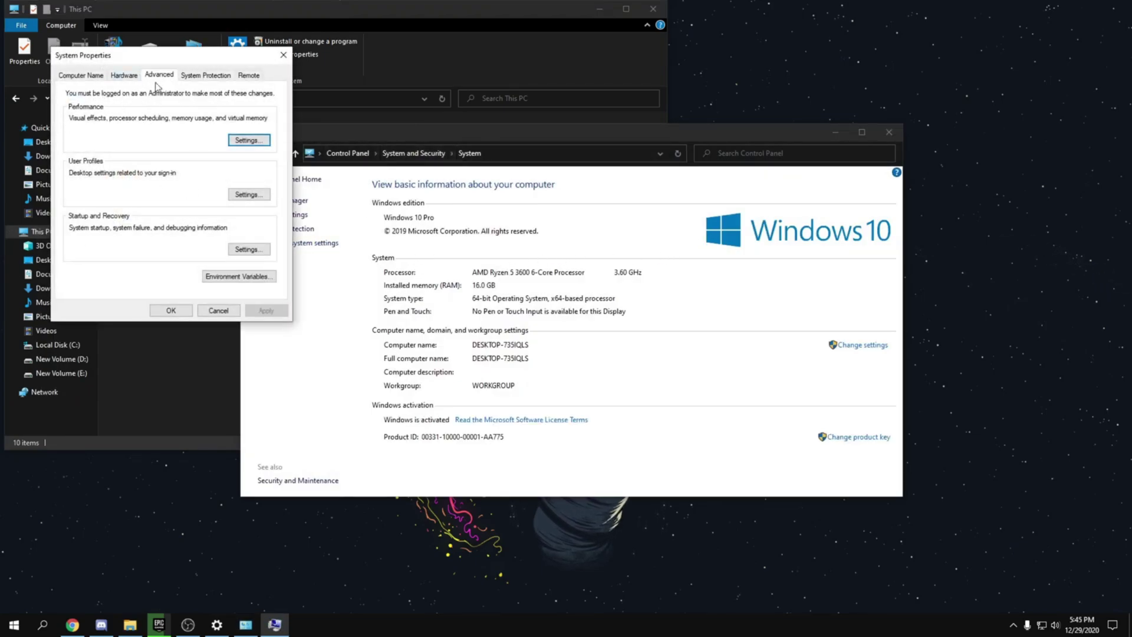
pyautogui.click(249, 140)
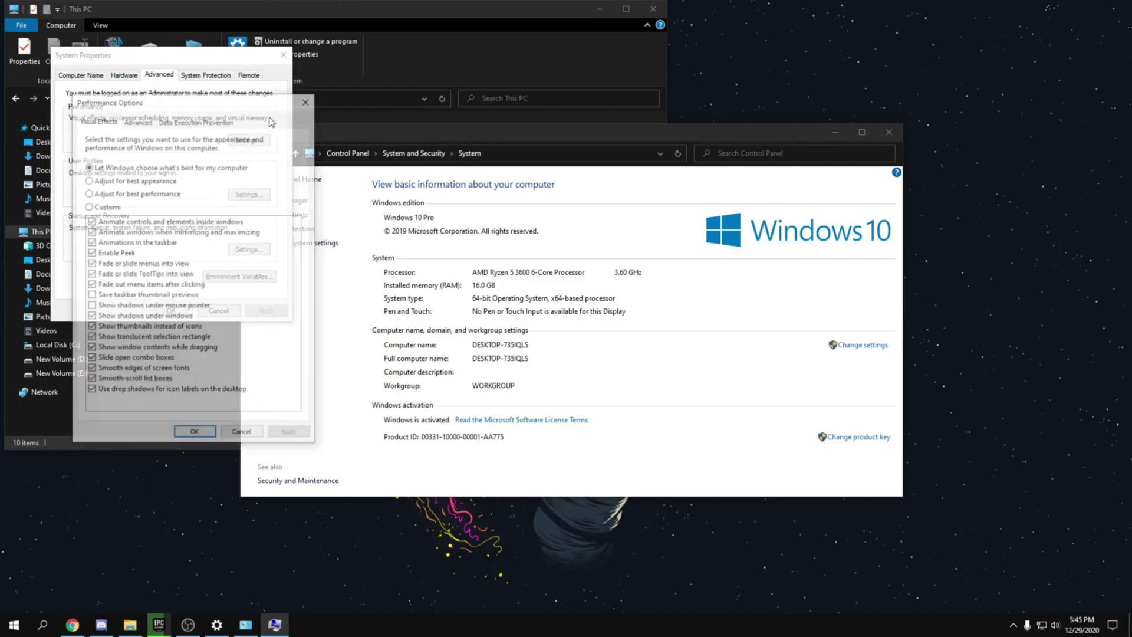
# Choose Adjust for best performance, keep Smooth edges of screen fonts, apply and close both dialogs.
pyautogui.click(160, 181)
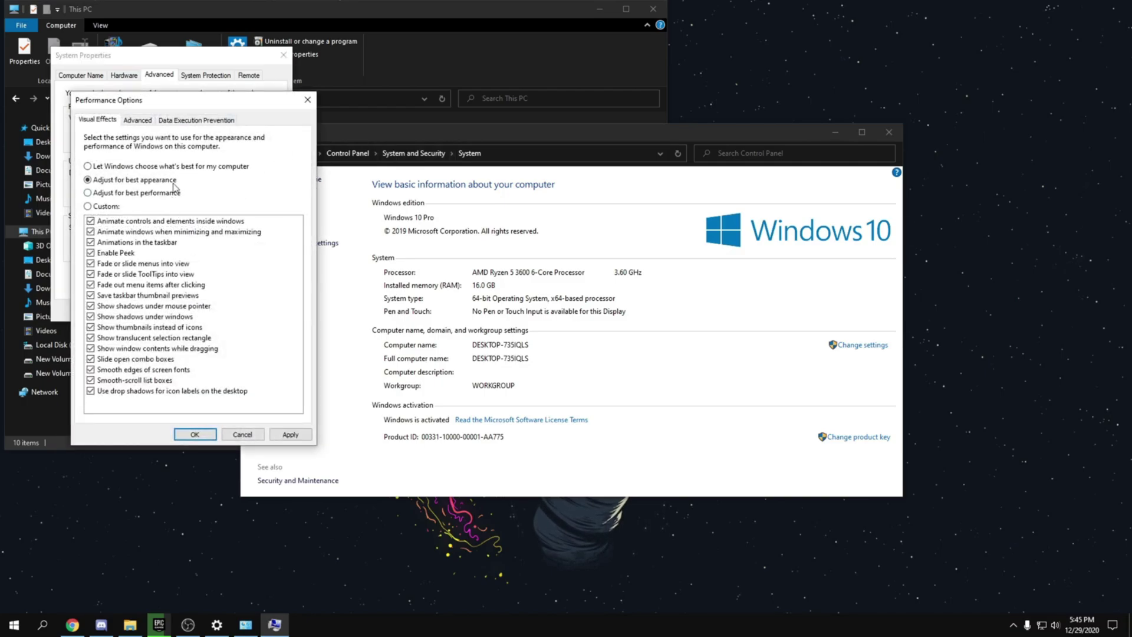
pyautogui.click(115, 194)
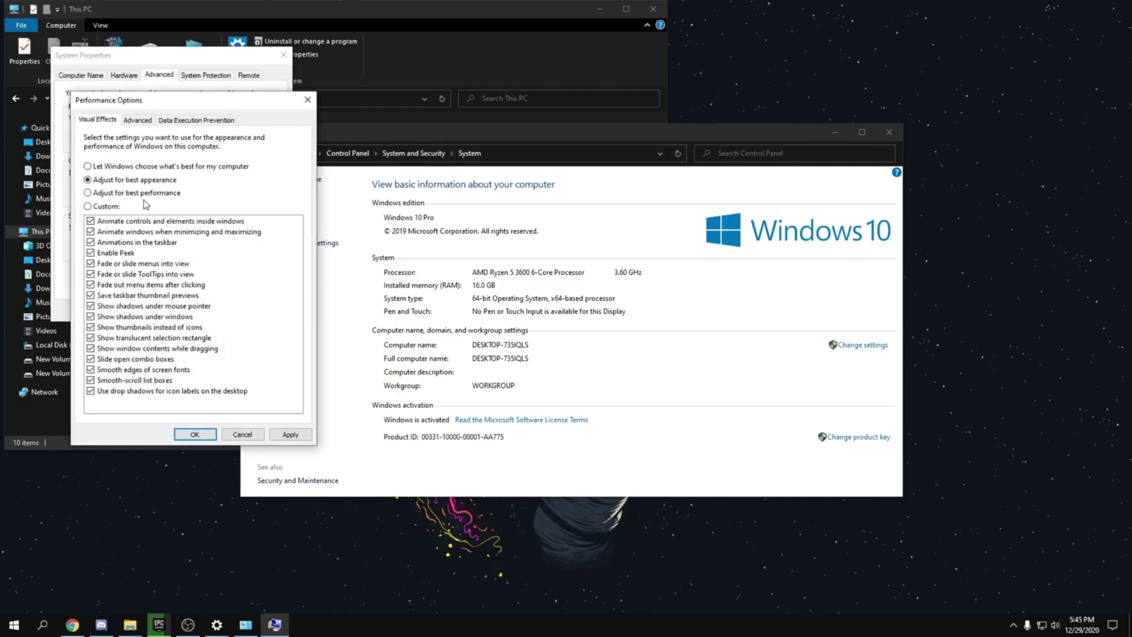
pyautogui.click(131, 370)
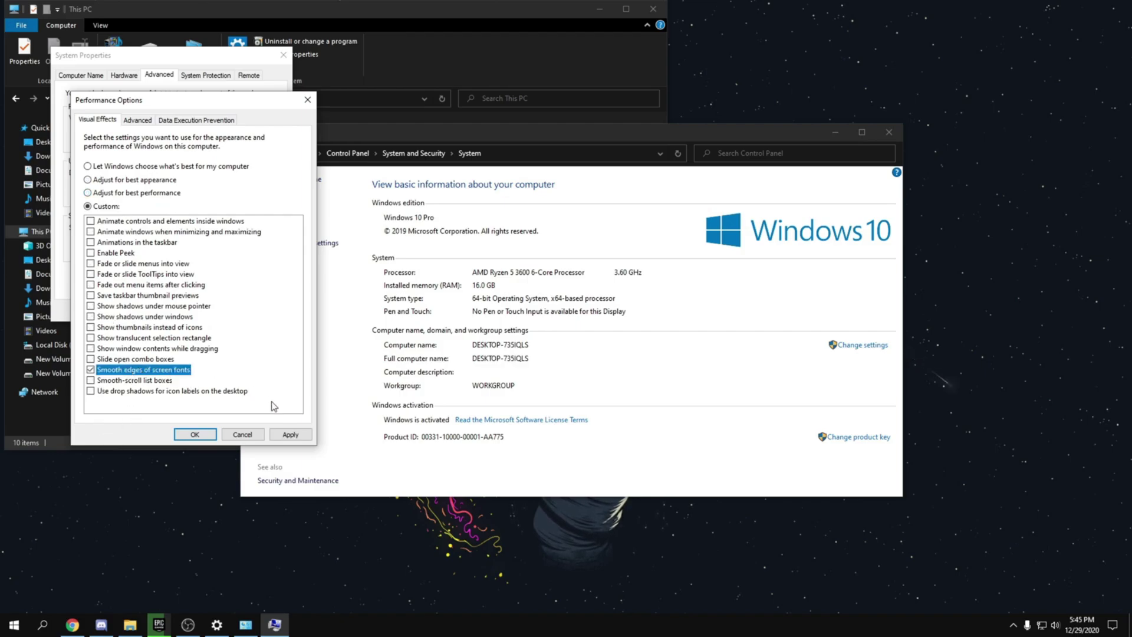
pyautogui.click(292, 435)
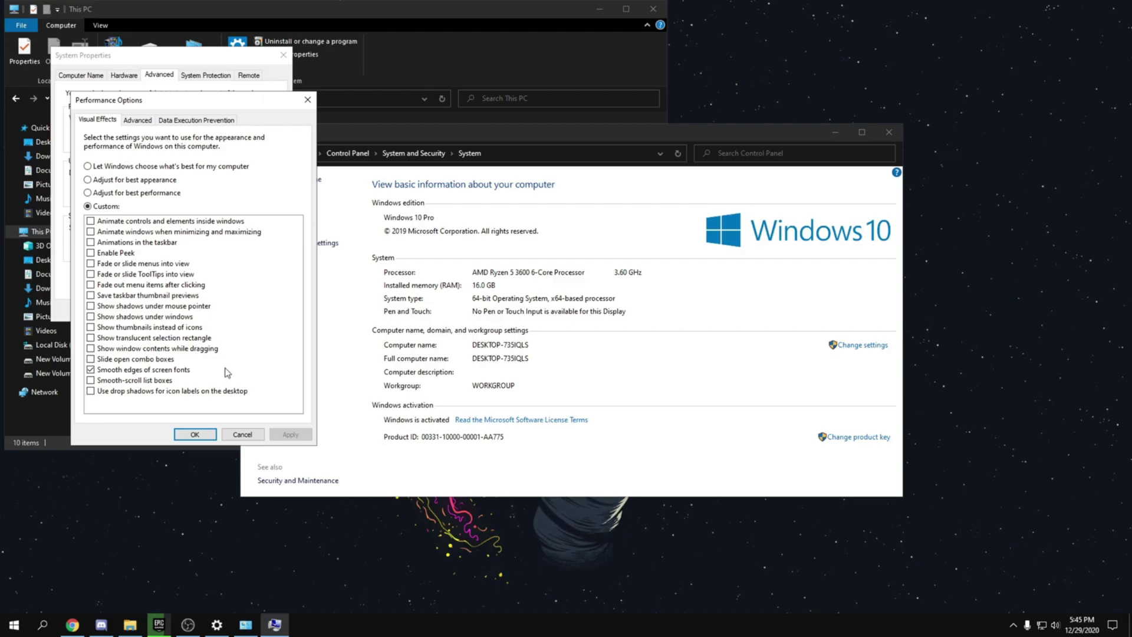
pyautogui.click(194, 434)
pyautogui.click(164, 312)
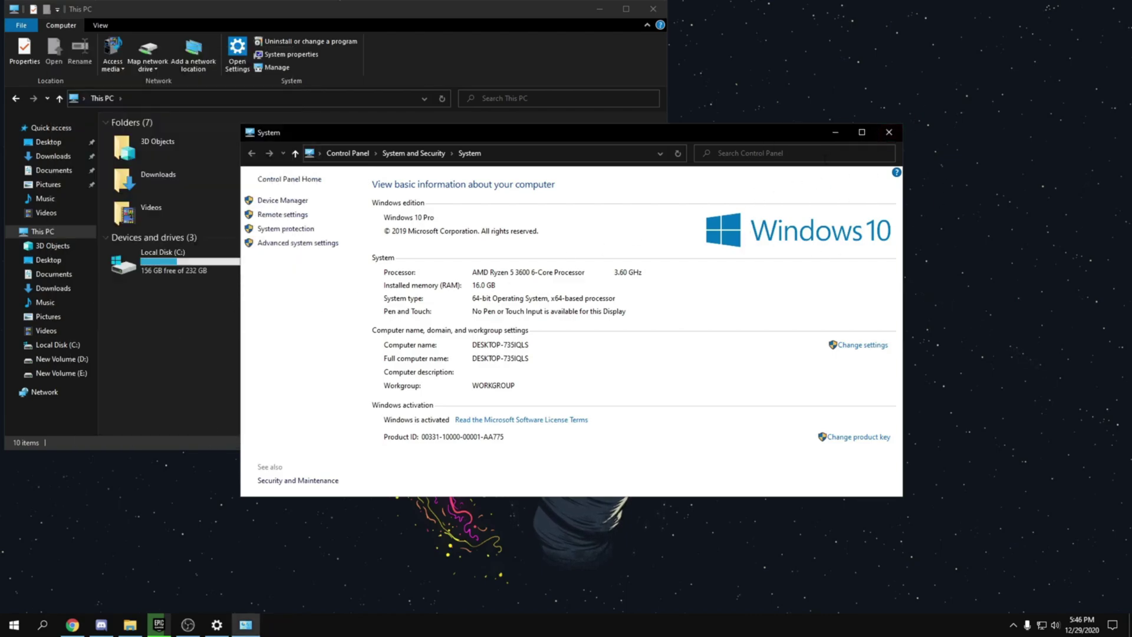